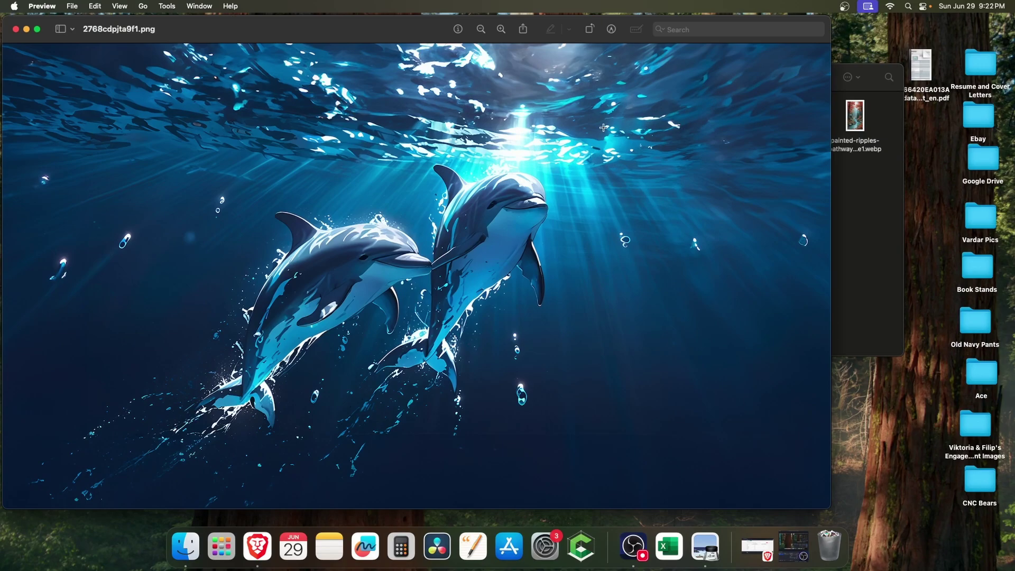
Drag two selection areas on the dolphin image, then clear the selection
left_click_drag(796, 250, 747, 306)
left_click_drag(680, 243, 593, 403)
left_click(726, 333)
Open the city-night image of3n0xg3cb8f1.jpeg from the Images folder
left_click(850, 221)
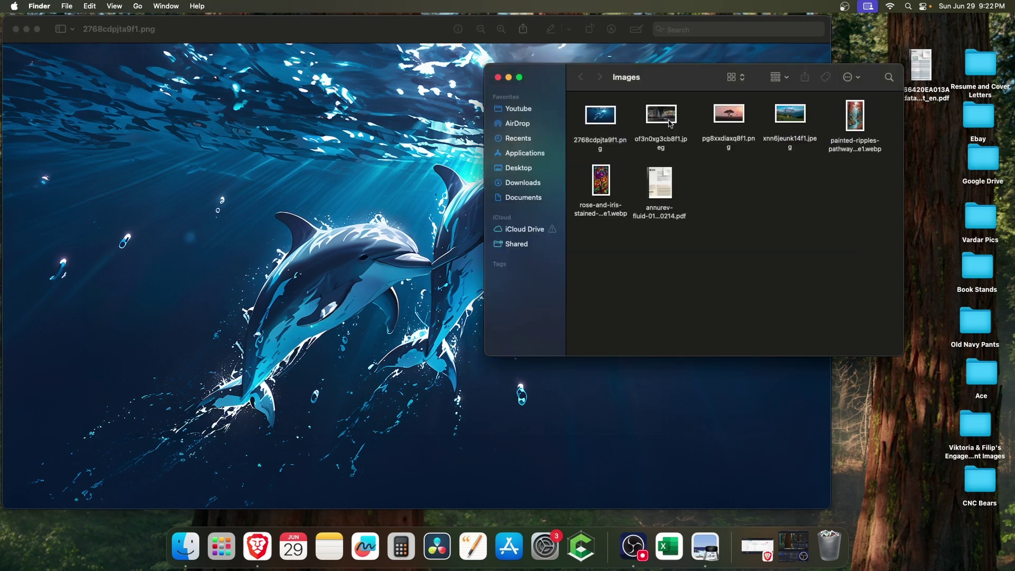
double_click(669, 121)
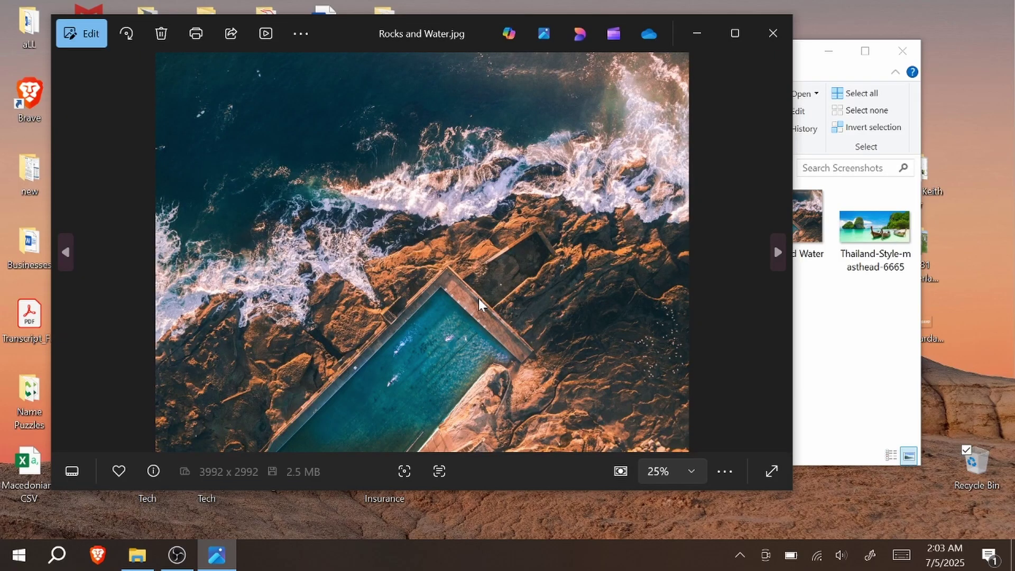
key("Right")
key("Right")
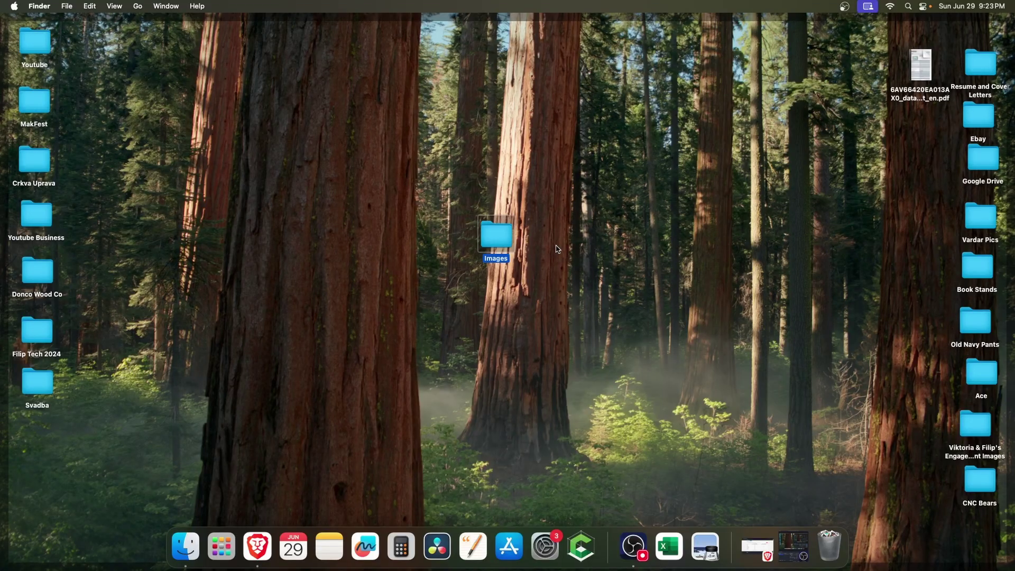
Open the Images folder, move its window, and switch it to Gallery view
double_click(493, 236)
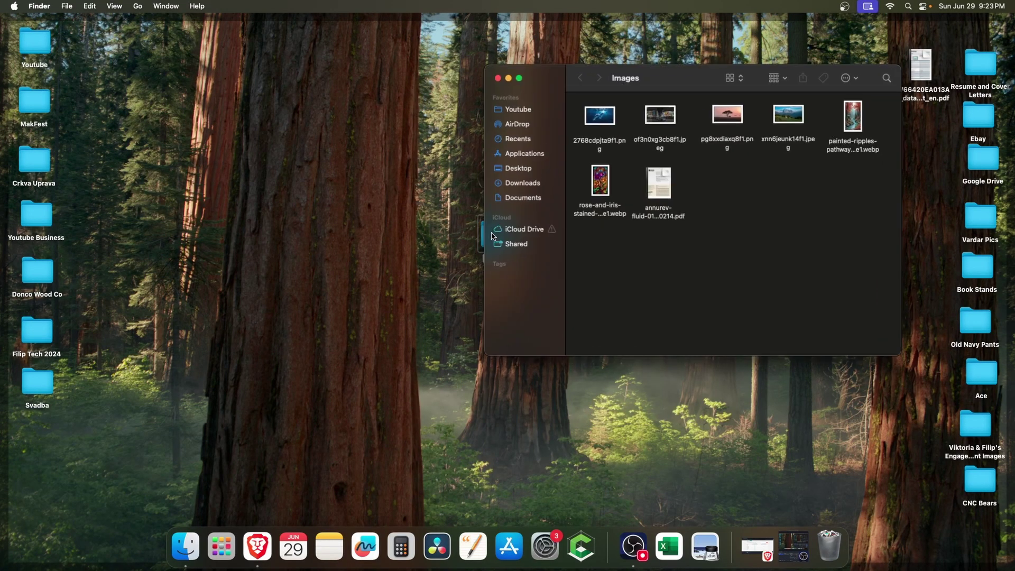
left_click_drag(671, 89, 524, 115)
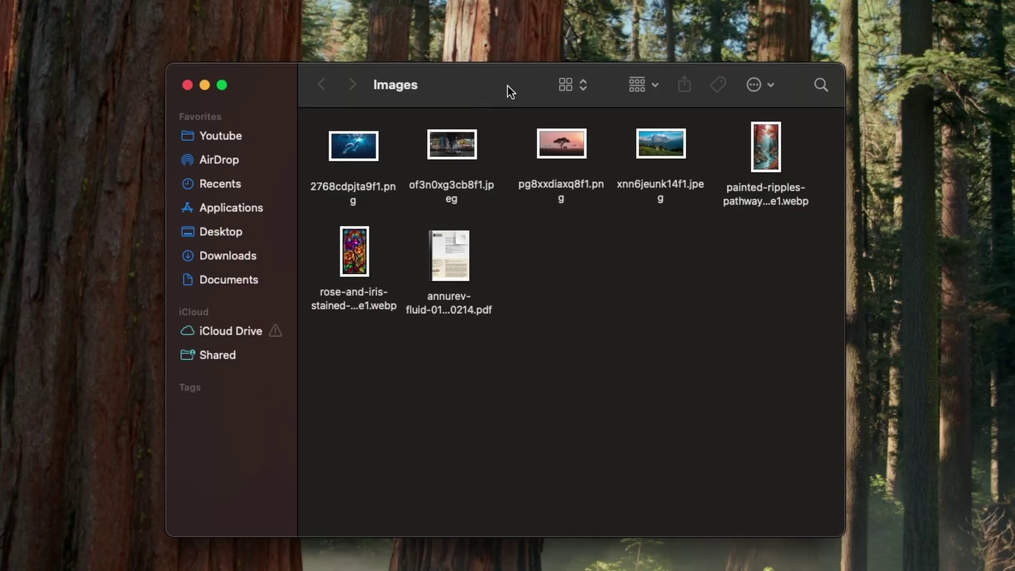
left_click(586, 87)
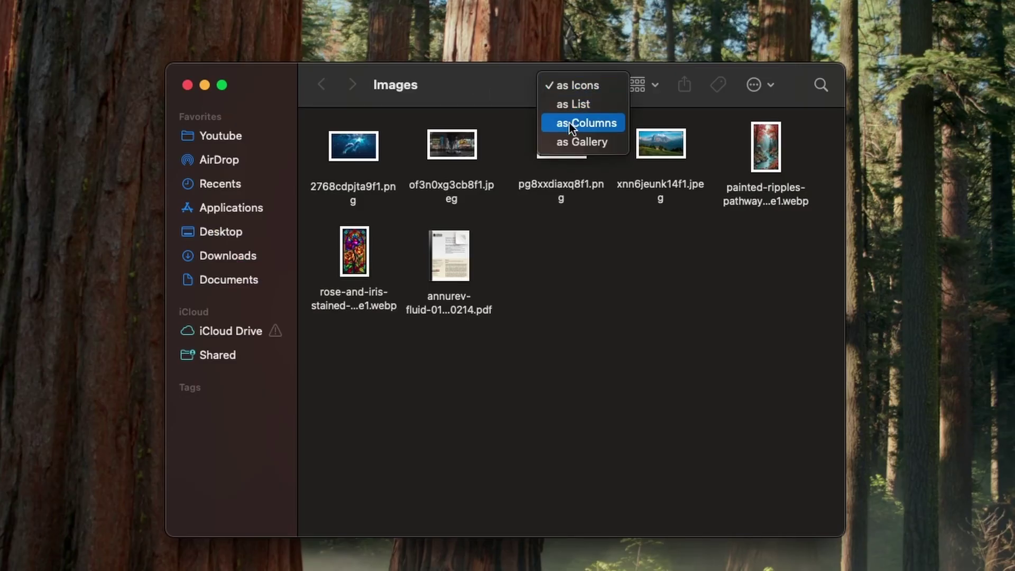
left_click(581, 142)
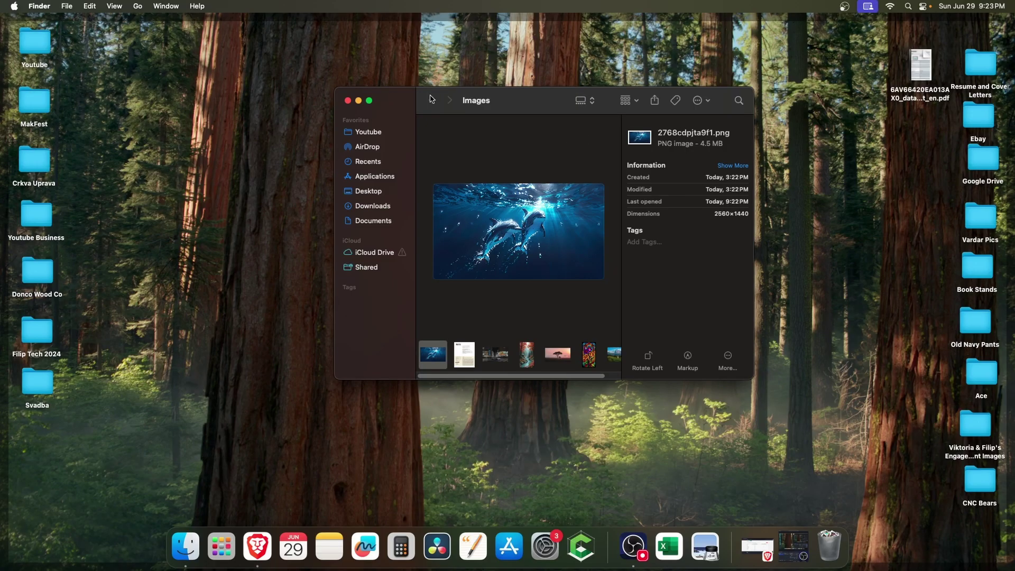
Enlarge the Images window and browse the gallery previews (PDF, city-night JPEG), including full screen
double_click(756, 379)
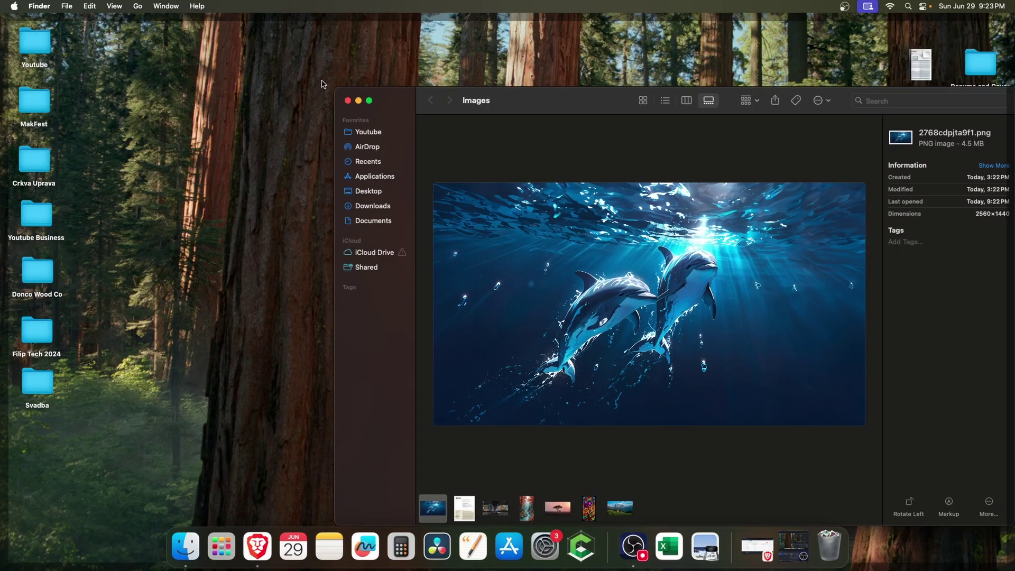
double_click(337, 88)
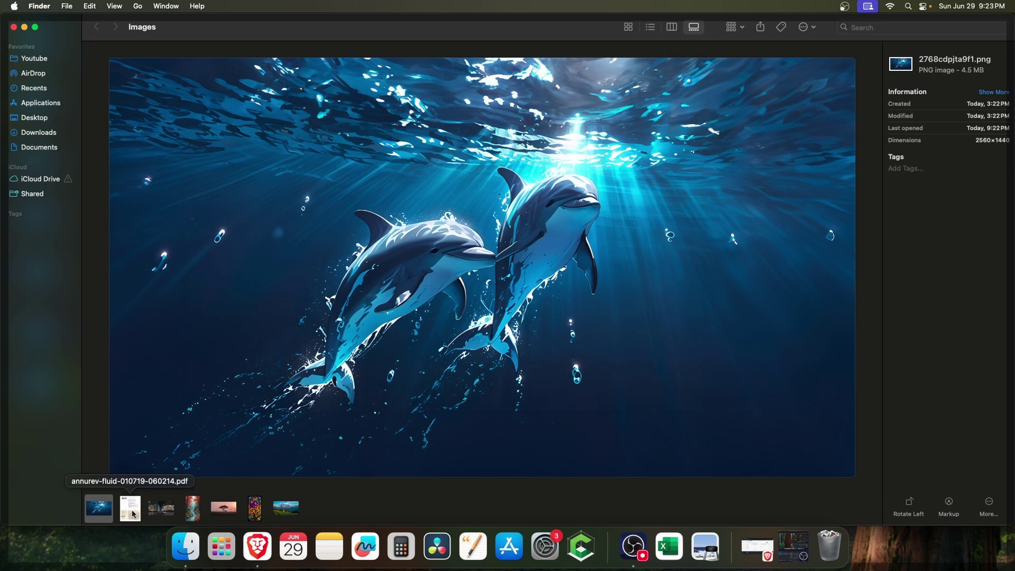
left_click(133, 516)
left_click(161, 508)
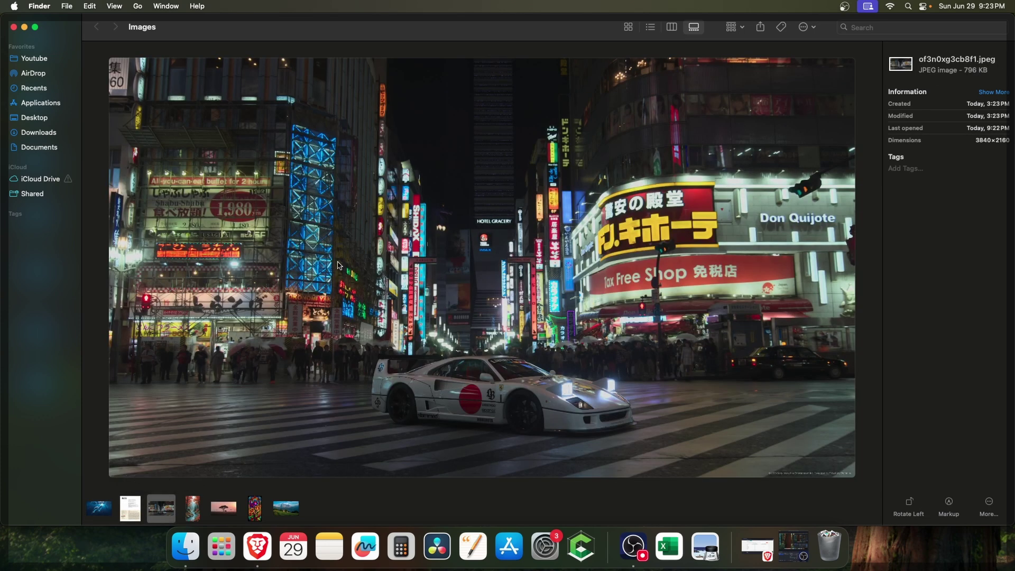
key("Right")
key("Right")
key("Right")
key("Right")
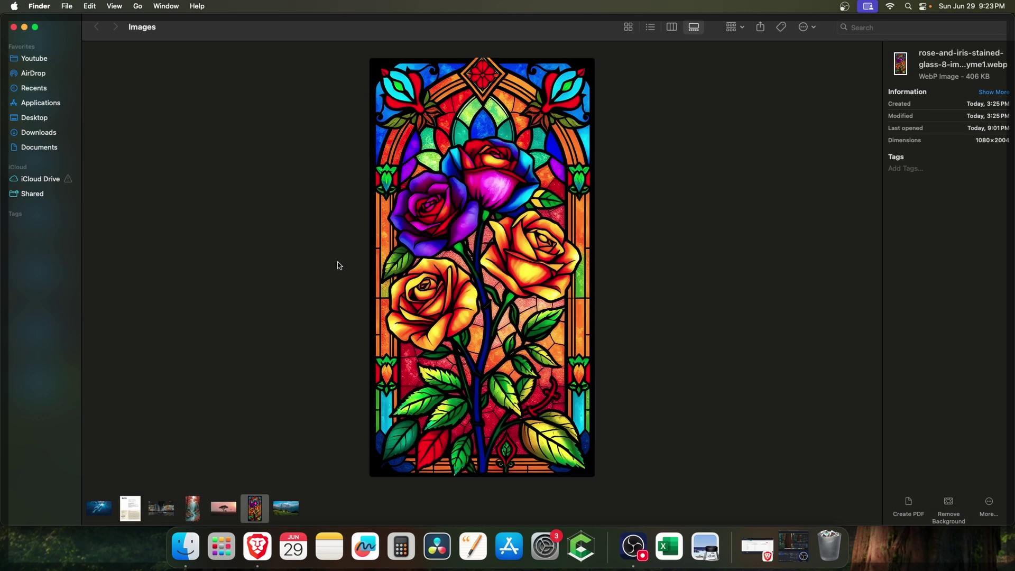
key("Left")
key("Left")
key("Left")
key("Left")
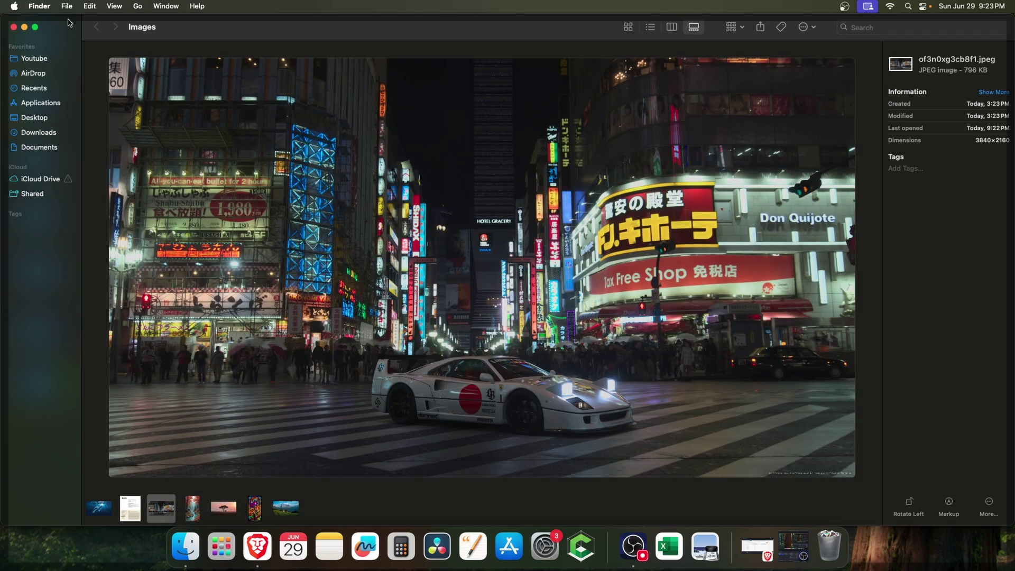
left_click(35, 27)
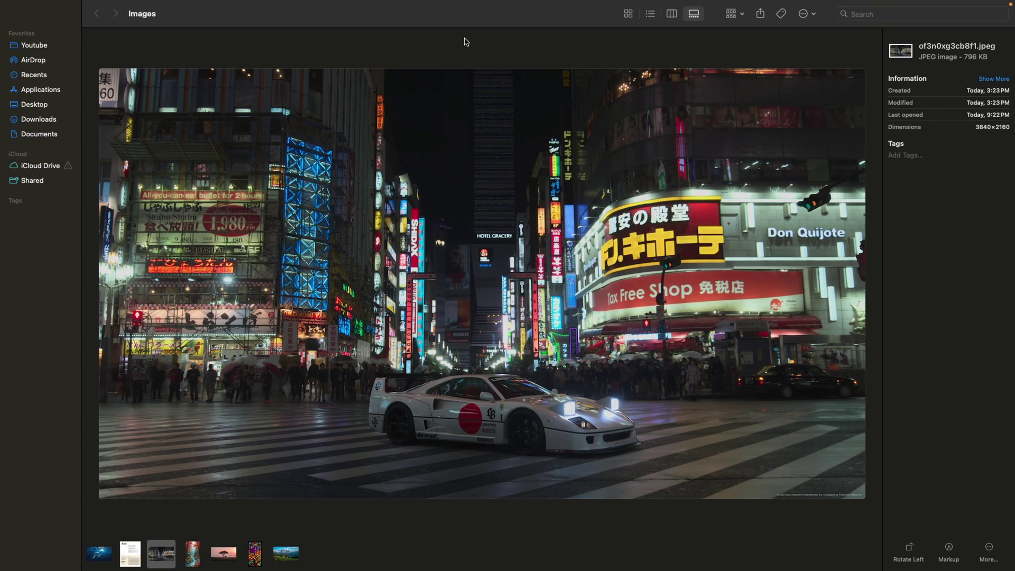
key("Right")
key("Right")
key("Right")
key("Right")
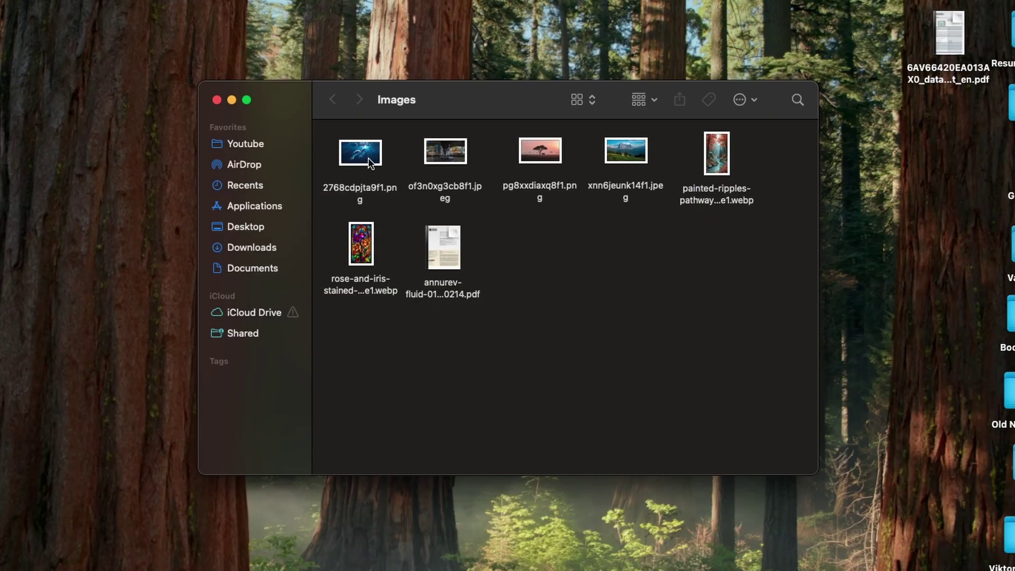
Quick Look the dolphin image 2768cdpjta9f1.png, step to the next images, and toggle full screen
left_click(363, 156)
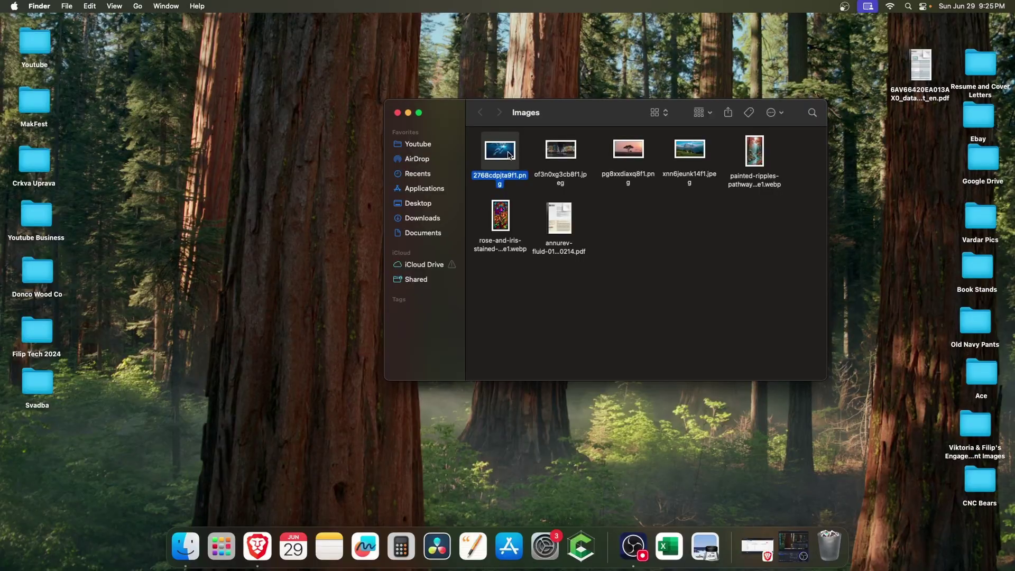
key("space")
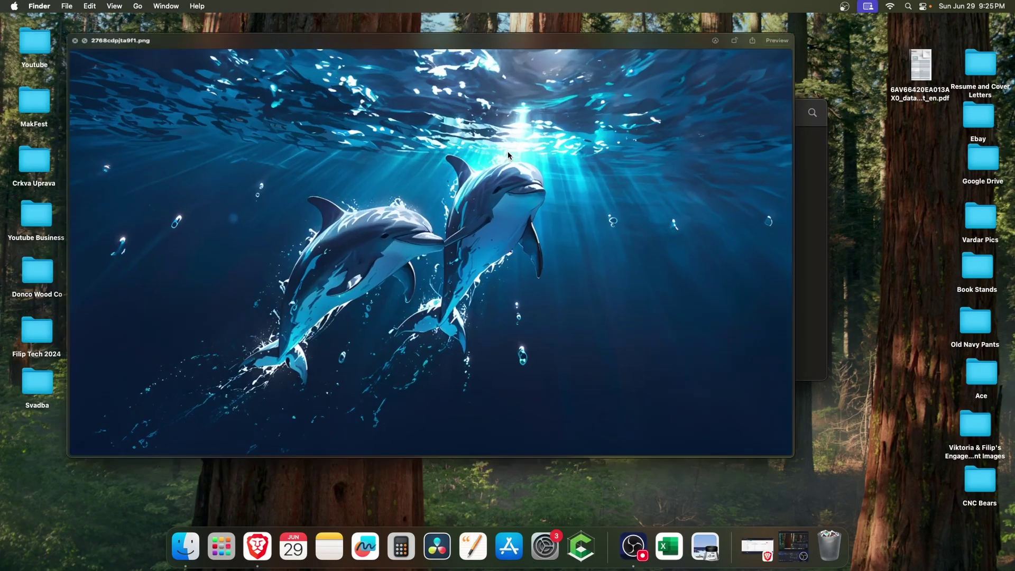
left_click_drag(426, 18, 462, 21)
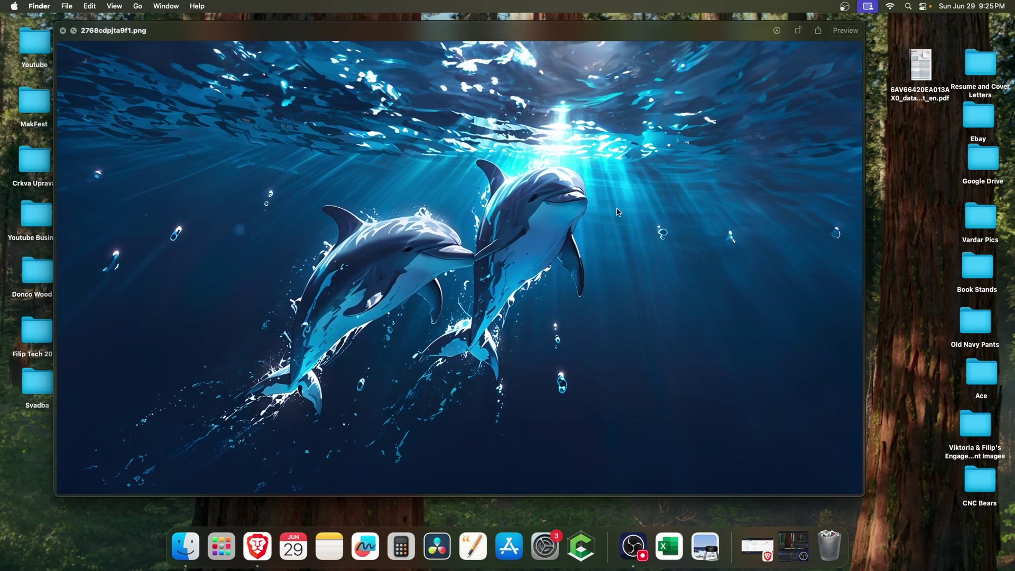
key("Right")
key("Right")
key("Right")
key("Right")
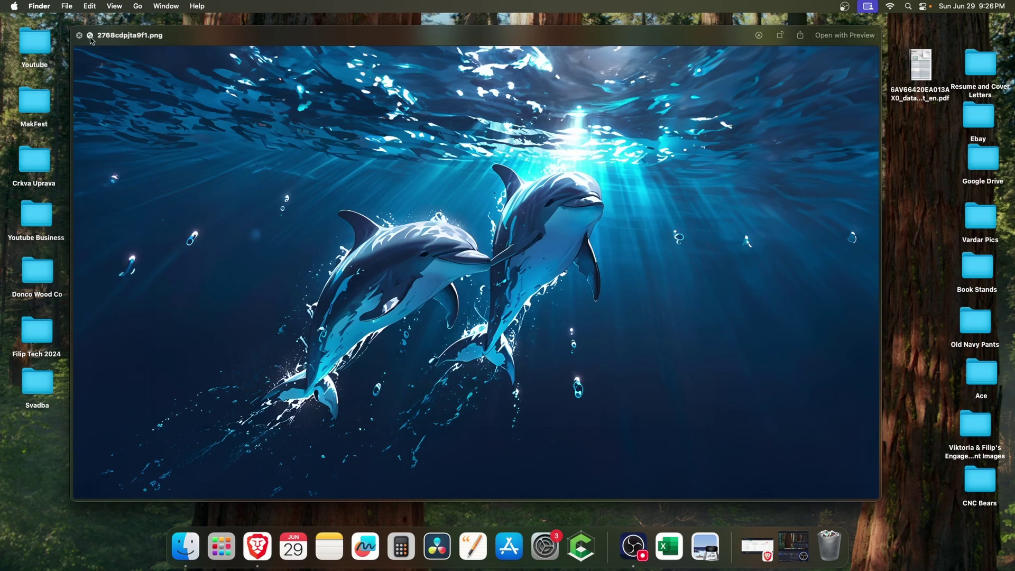
left_click(90, 37)
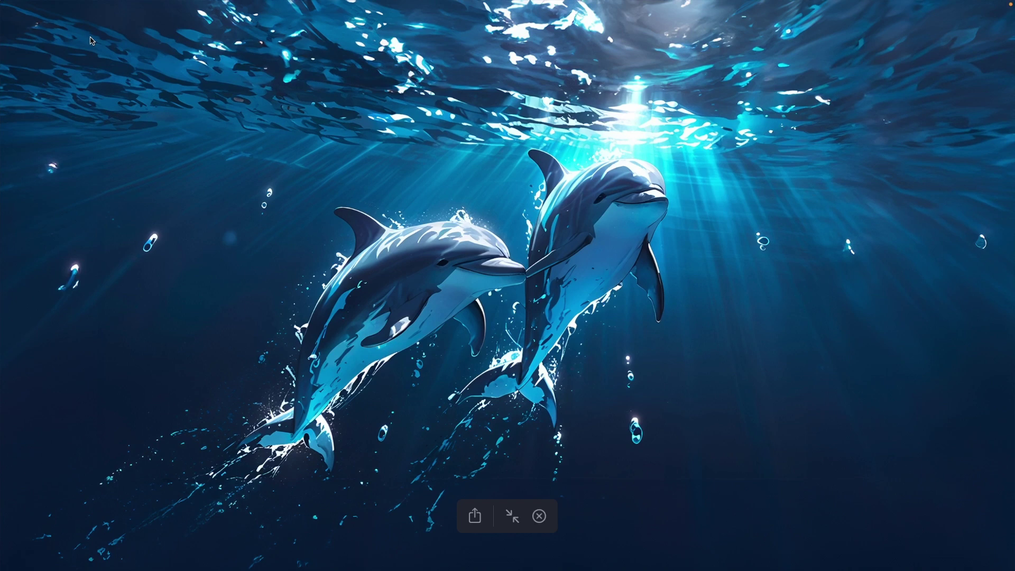
key("Escape")
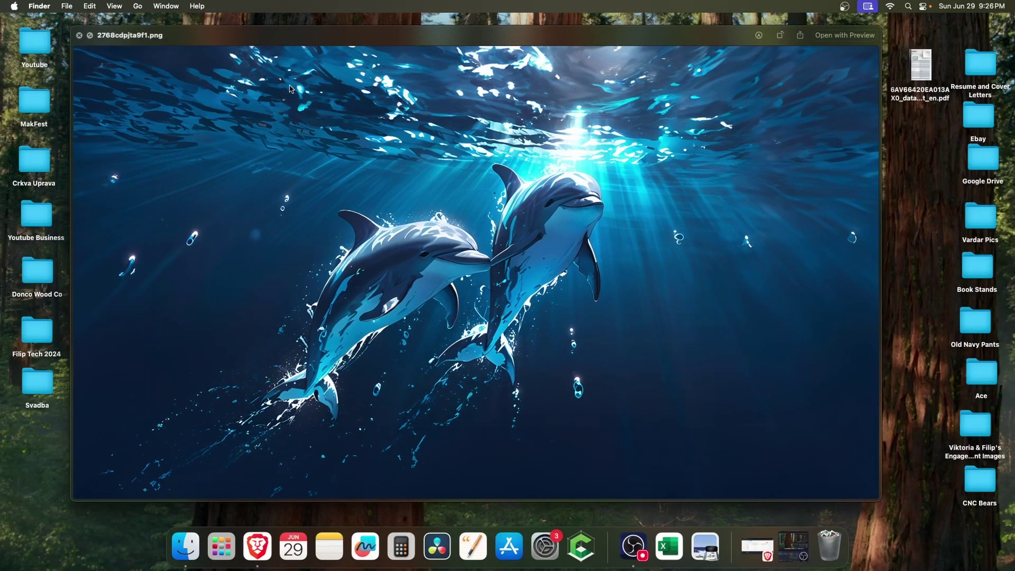
Step Quick Look through city-night, elephant, mountain, ripples forest, PDF and roses images, ending on the dolphin
key("Right")
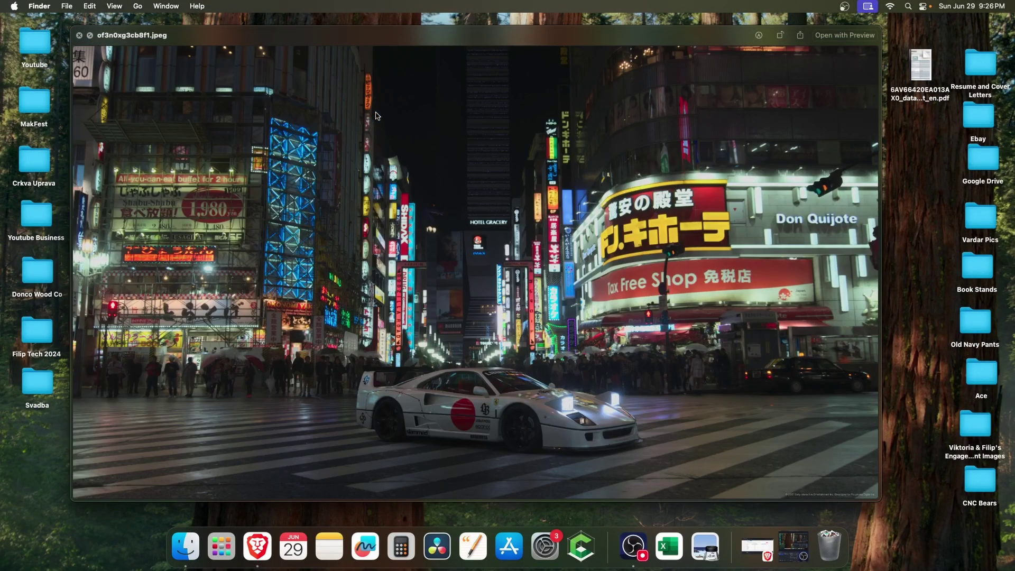
key("Right")
key("Right")
key("Left")
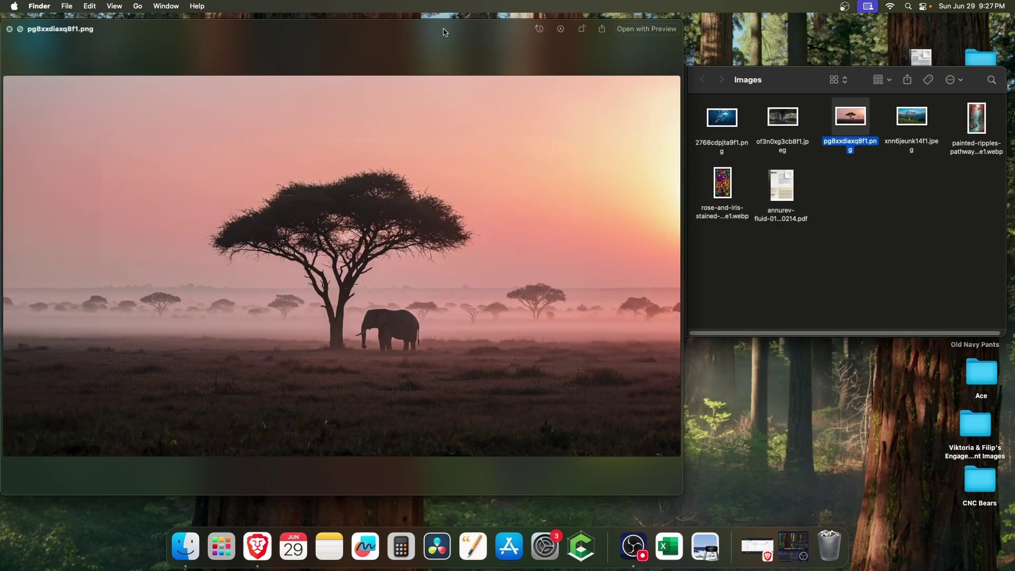
key("Right")
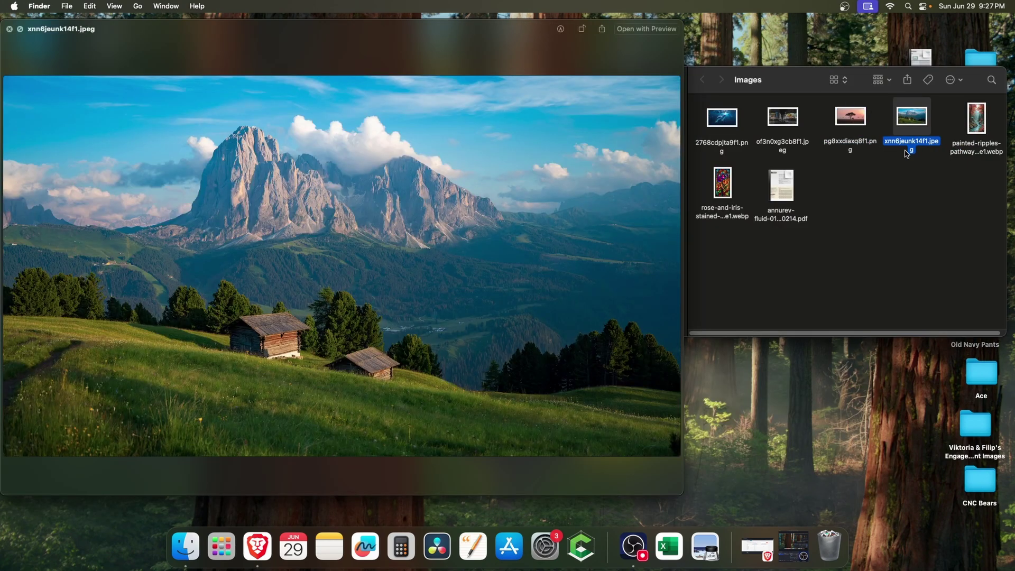
left_click(975, 139)
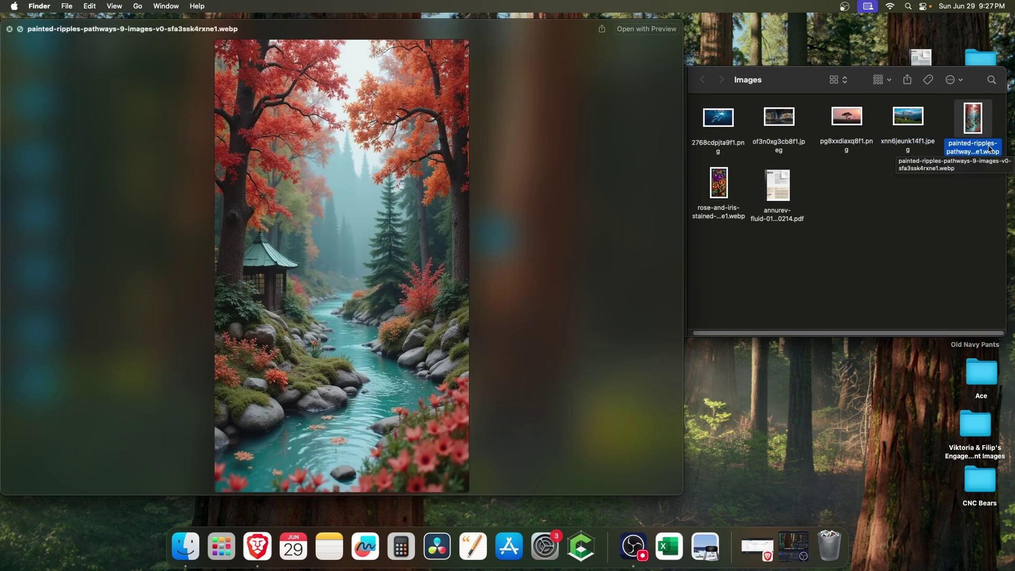
key("Left")
key("Left")
key("Left")
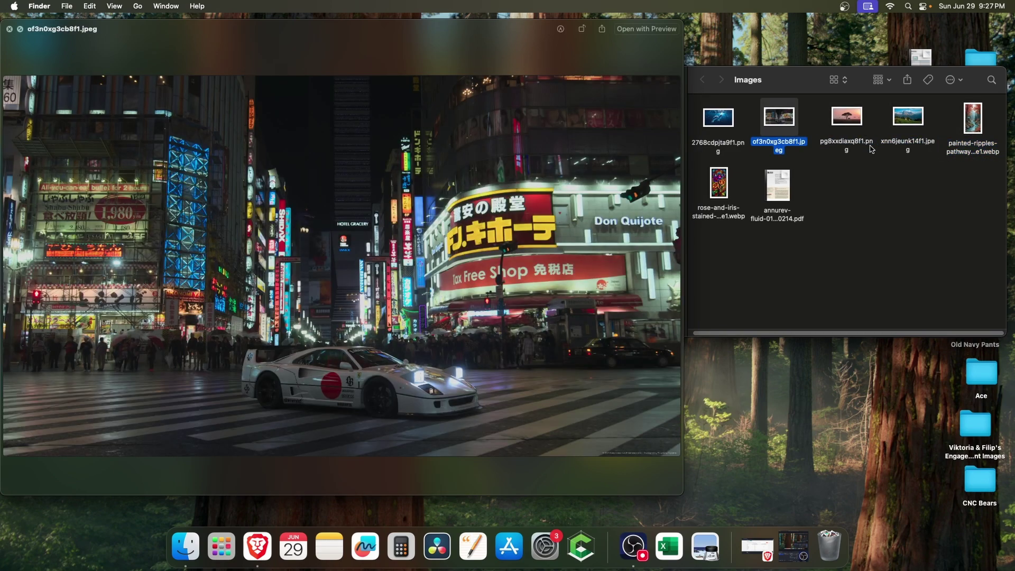
key("Down")
key("Left")
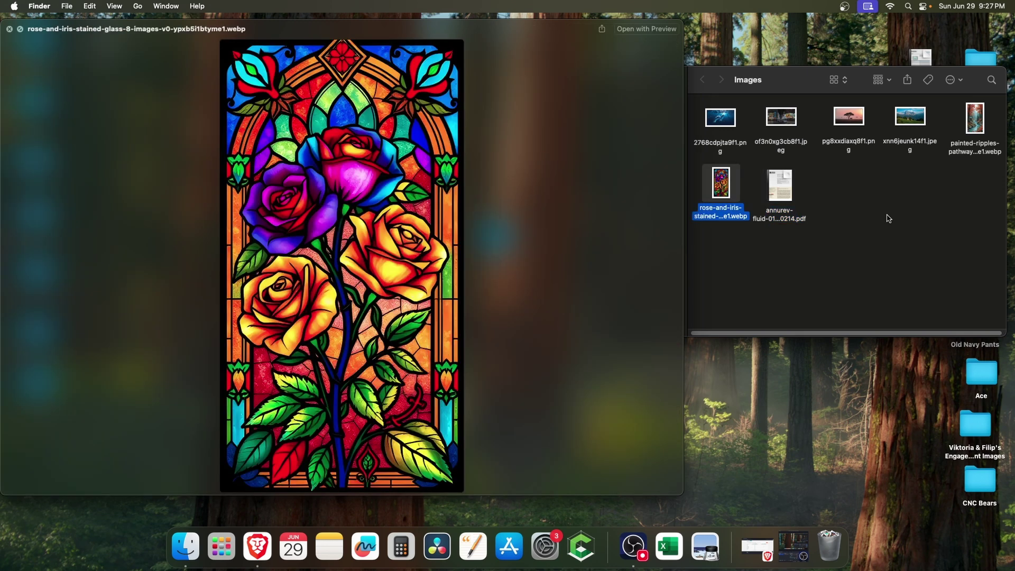
key("Up")
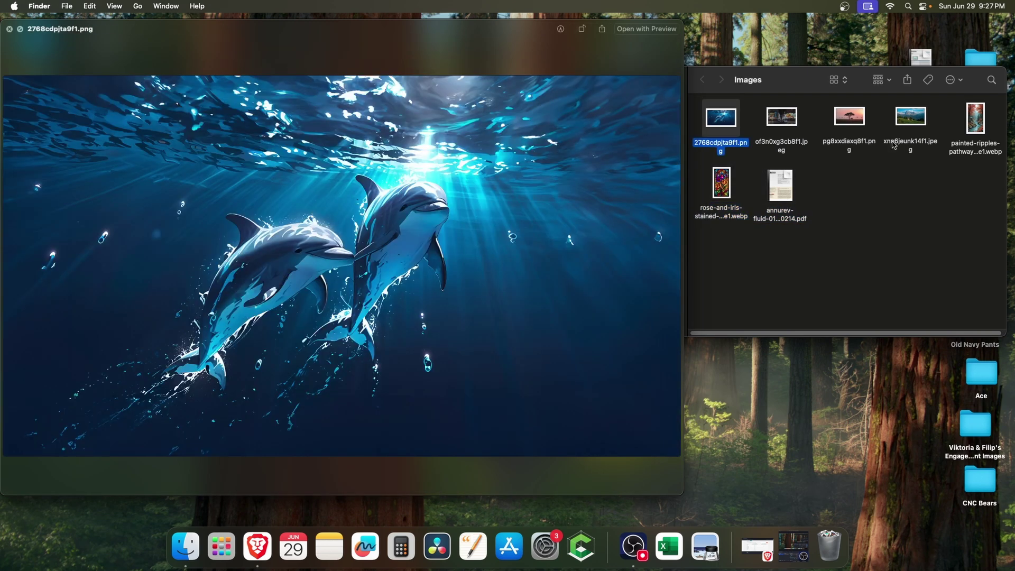
Switch the Images folder to list view and select the mountain image xnn6jeunk14f1.jpeg
left_click(838, 79)
left_click(847, 94)
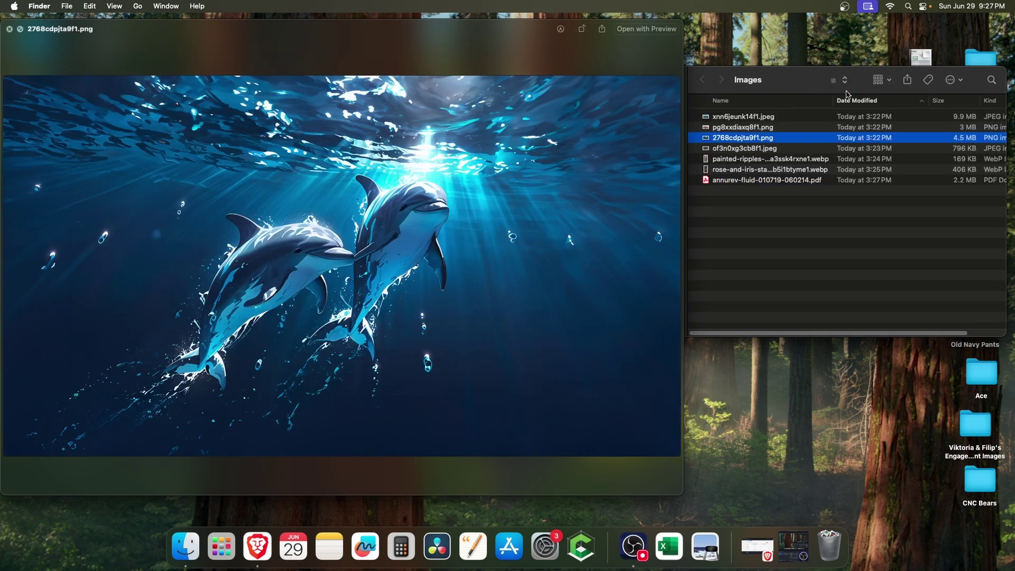
left_click(797, 117)
Quick Look down the list through the elephant, dolphins and stained-glass images, narrowing the preview
key("space")
left_click(802, 127)
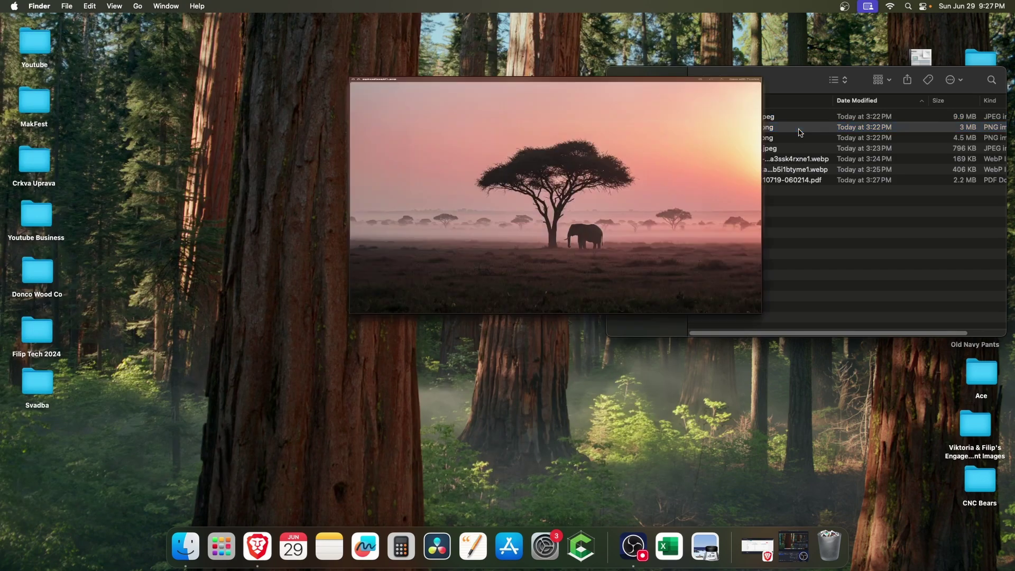
key("space")
key("Down")
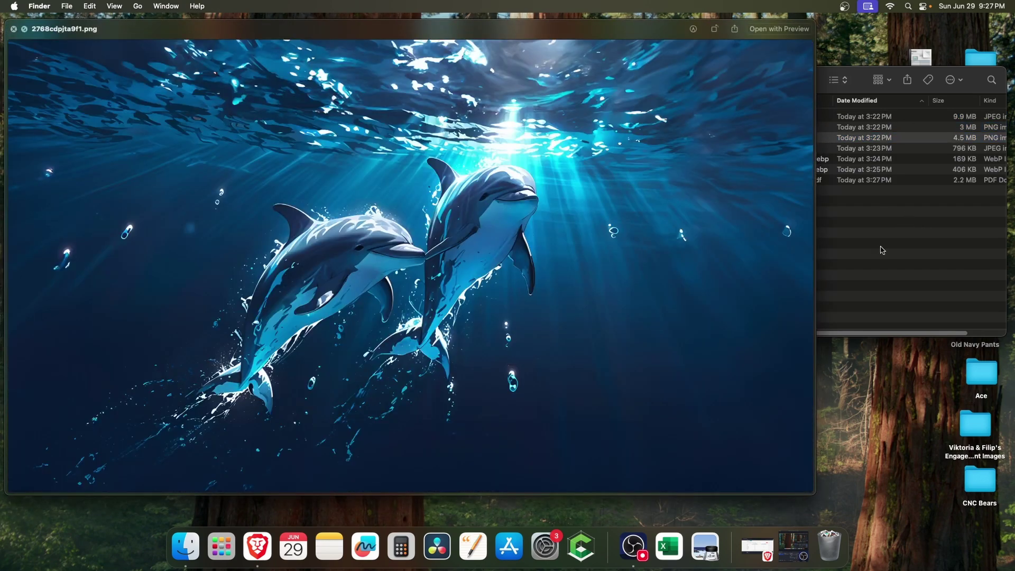
left_click_drag(815, 250, 690, 244)
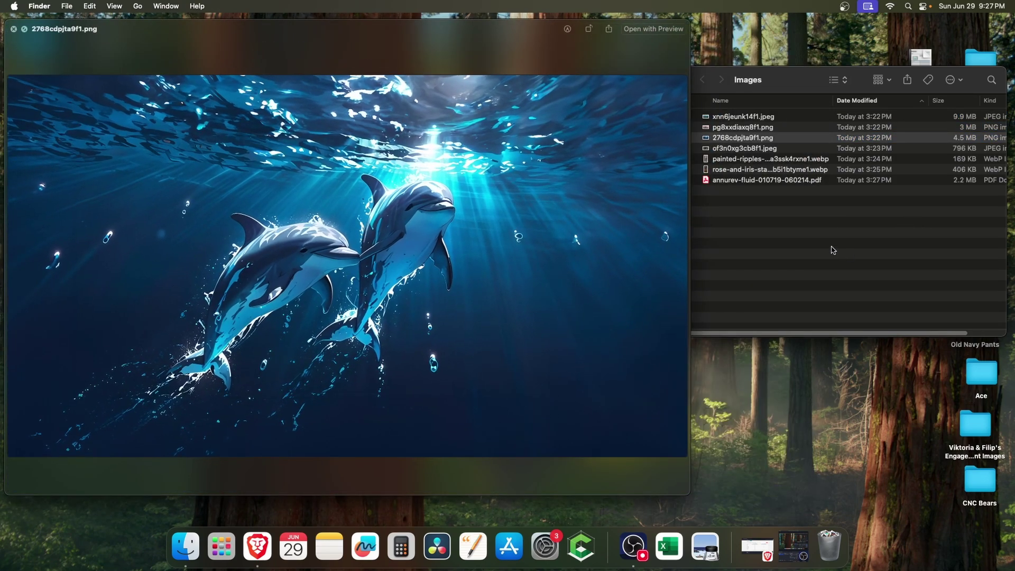
key("Down")
key("Down")
key("Down")
key("Down")
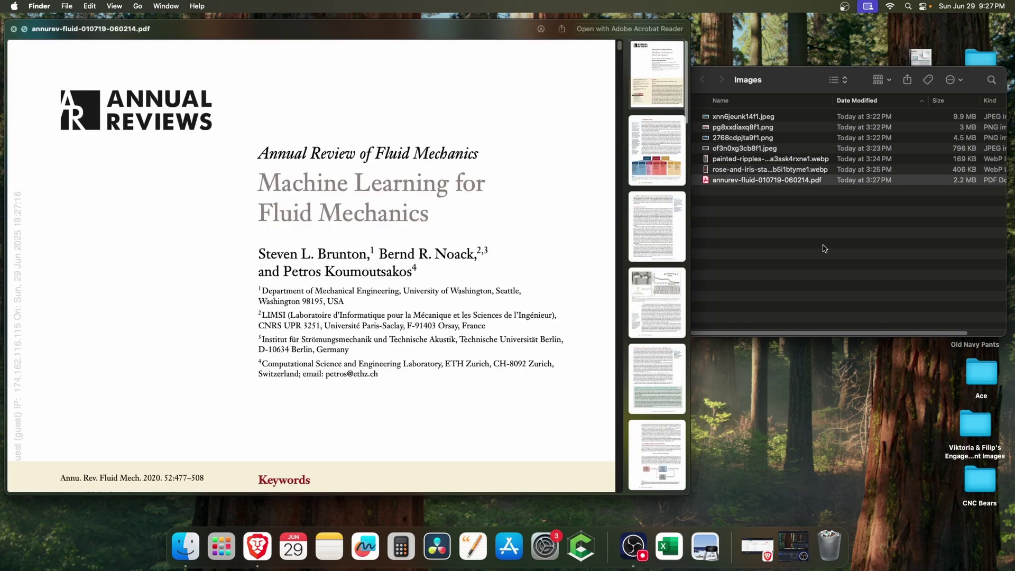
key("Up")
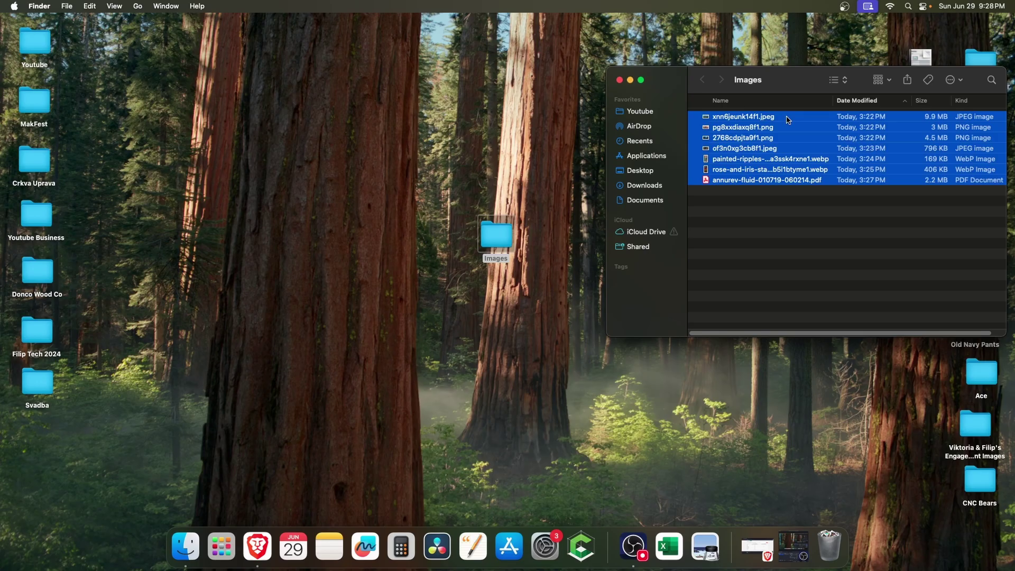
Quick Look all selected files together, step back and forth through them, then advance in full screen
key("space")
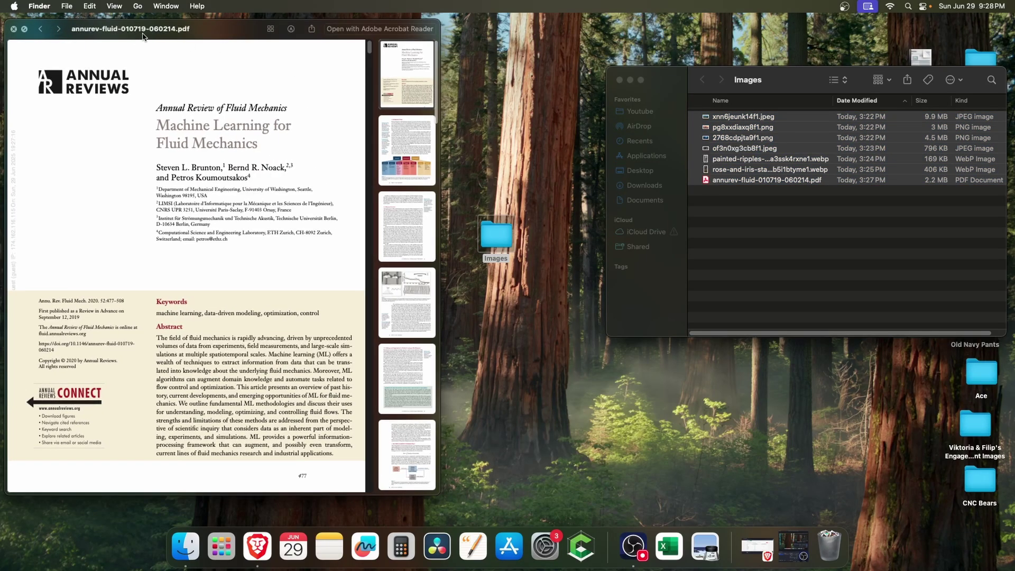
key("Left")
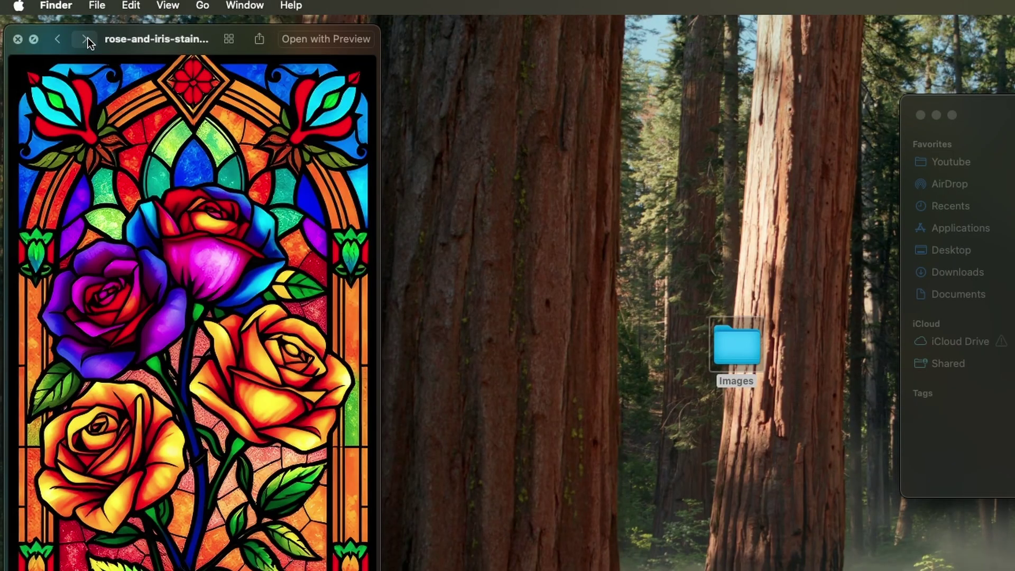
left_click(87, 38)
left_click(84, 38)
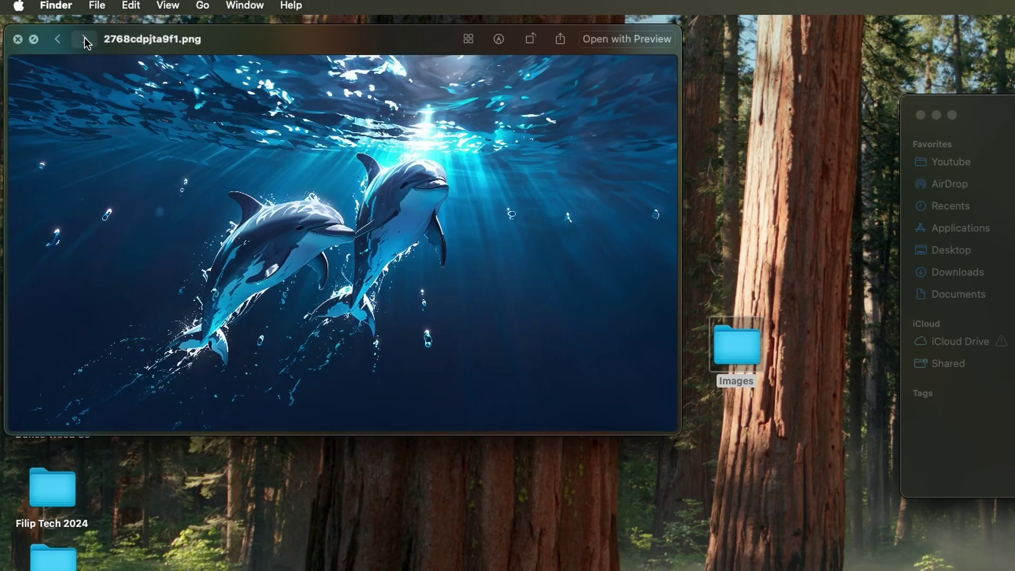
left_click(85, 39)
left_click(57, 40)
left_click(56, 41)
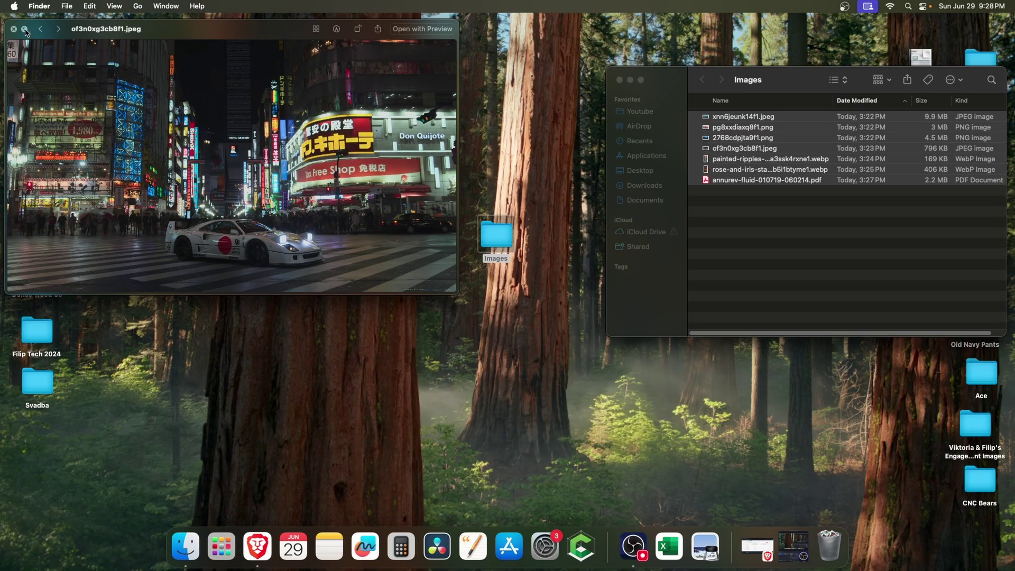
left_click(25, 30)
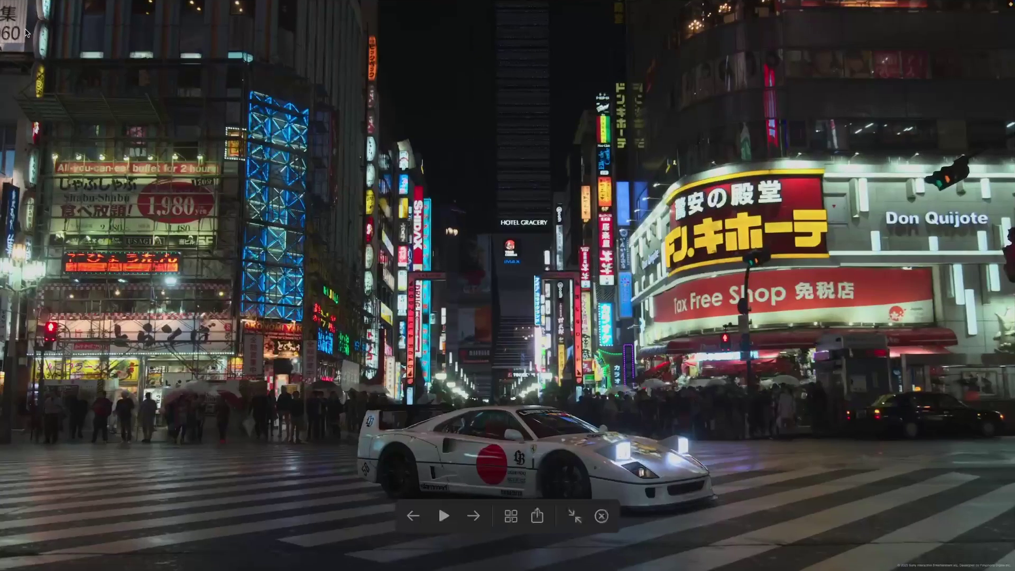
left_click(474, 517)
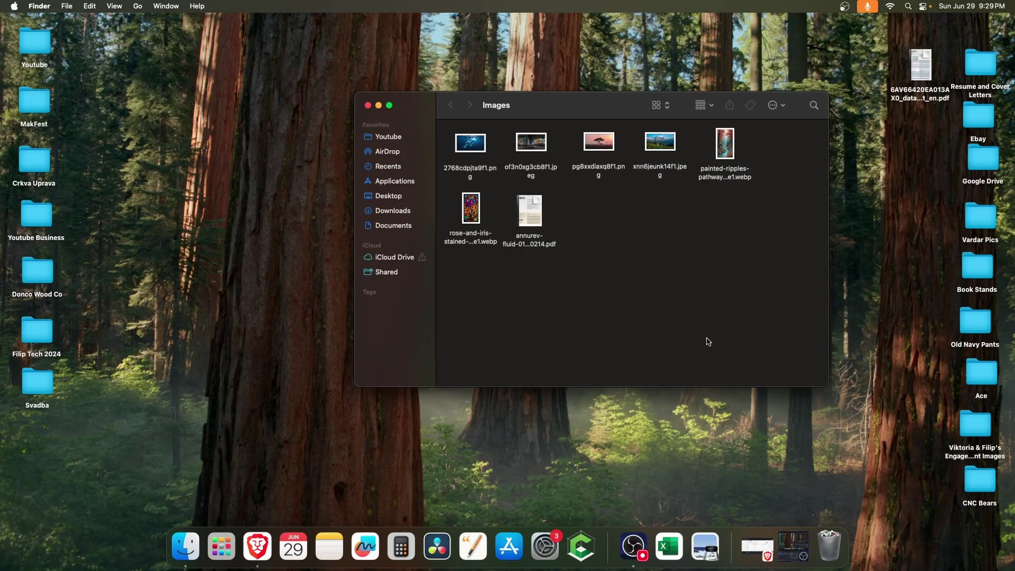
Select all seven Images files and open them together in Preview
left_click_drag(772, 348, 445, 125)
left_click(66, 6)
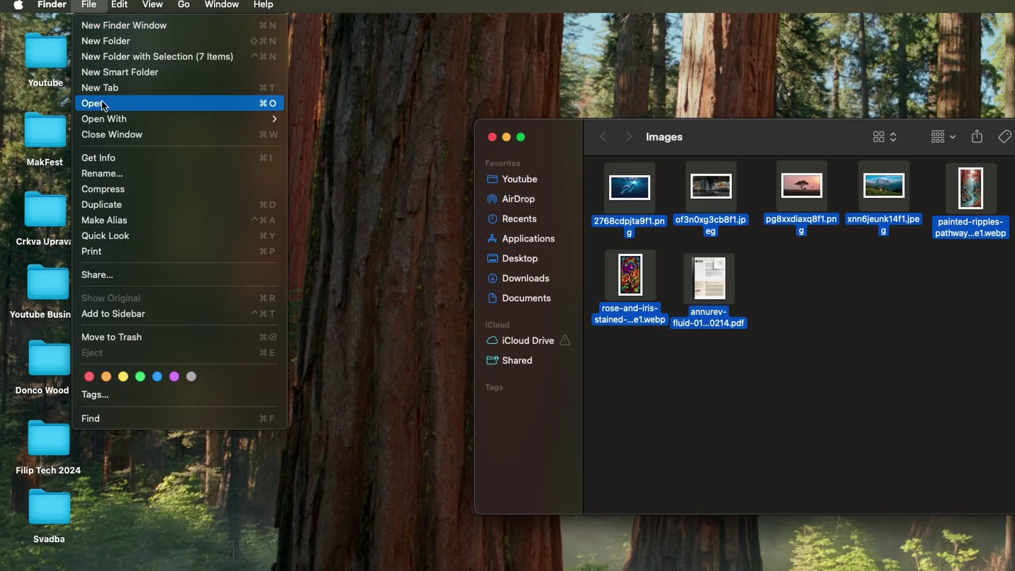
left_click(77, 80)
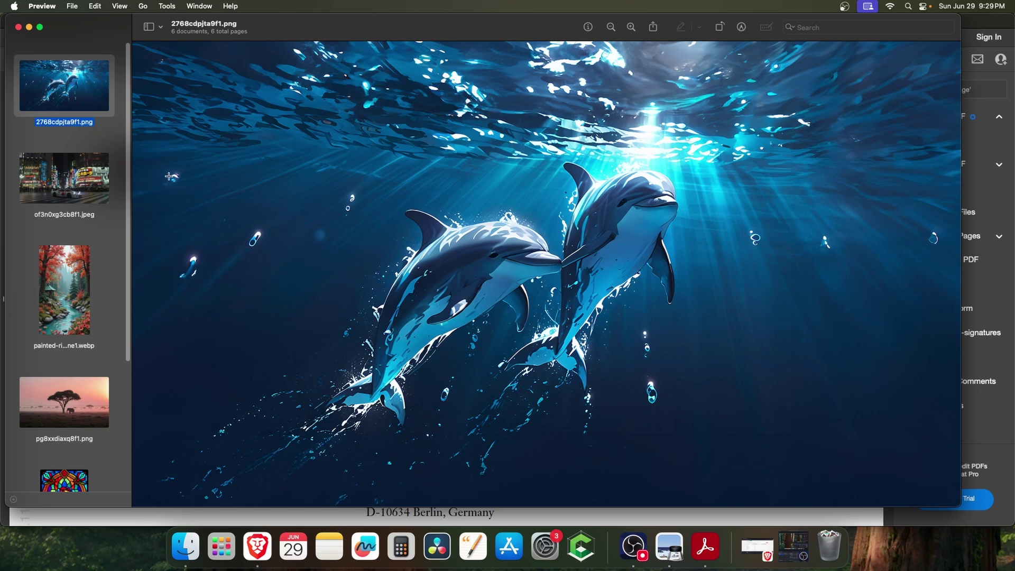
View the Tokyo street and dolphin thumbnails, show the dolphin's file info, then switch to Brave
left_click(80, 173)
key("Up")
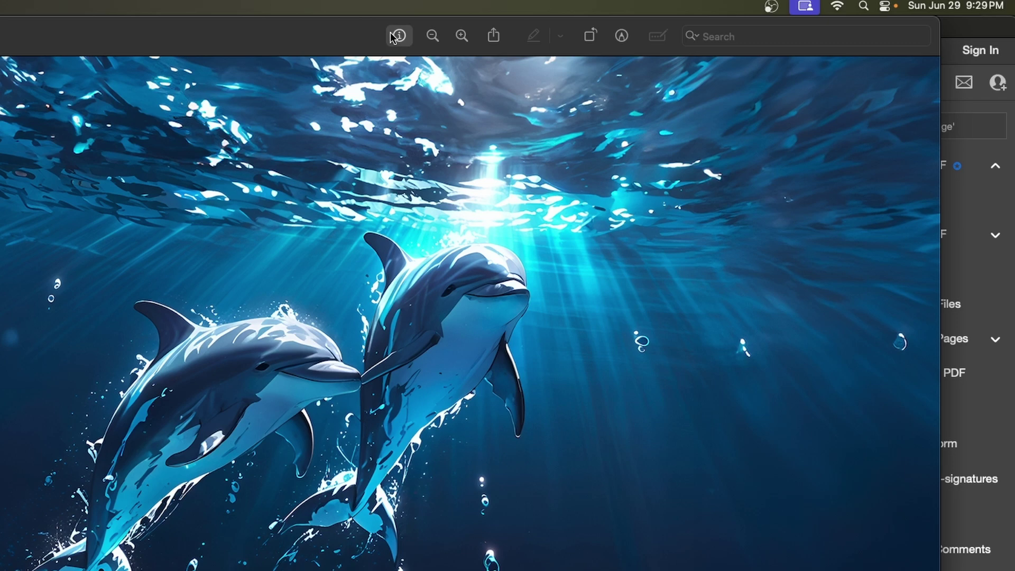
left_click(588, 27)
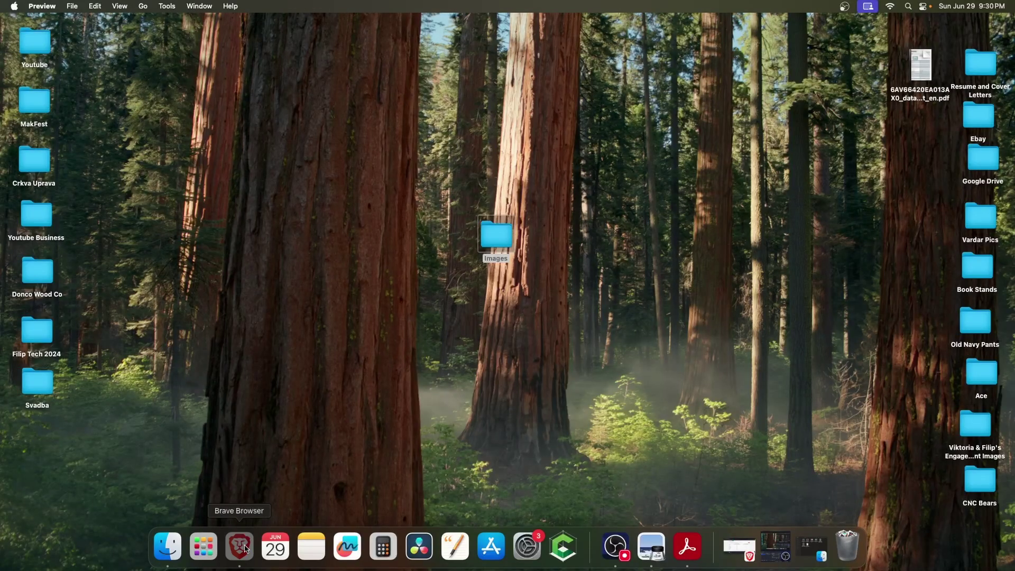
left_click(257, 546)
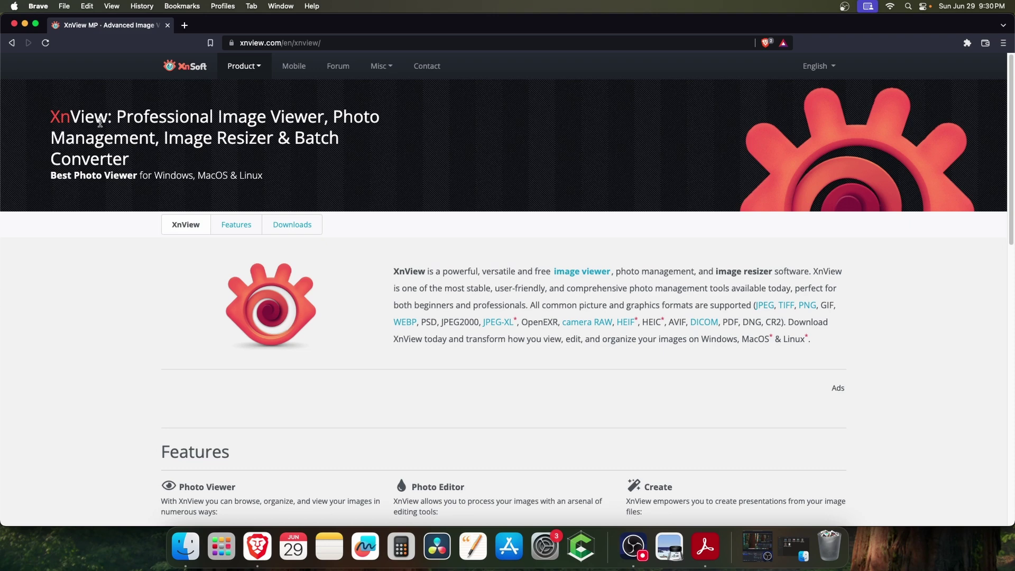
Scroll the XnView site and visit the Download XnView MP 1.9.2 page
scroll(370, 275, "down", 20)
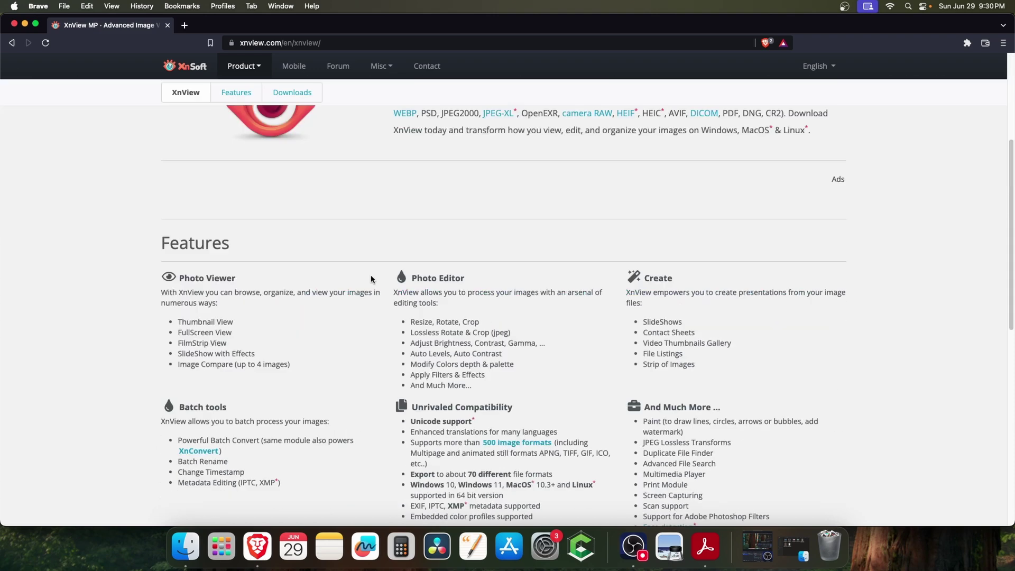
left_click(436, 405)
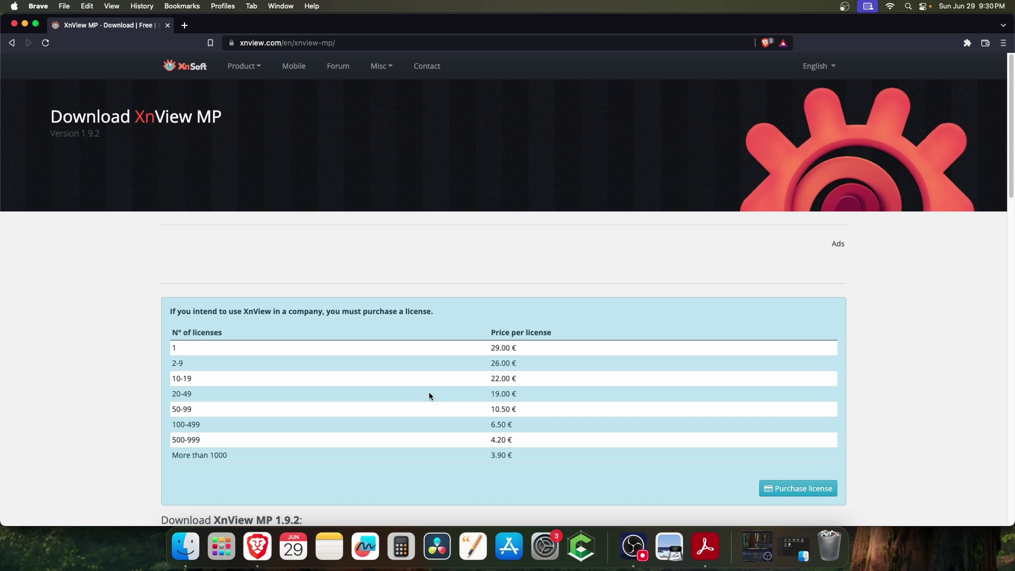
scroll(318, 321, "down", 5)
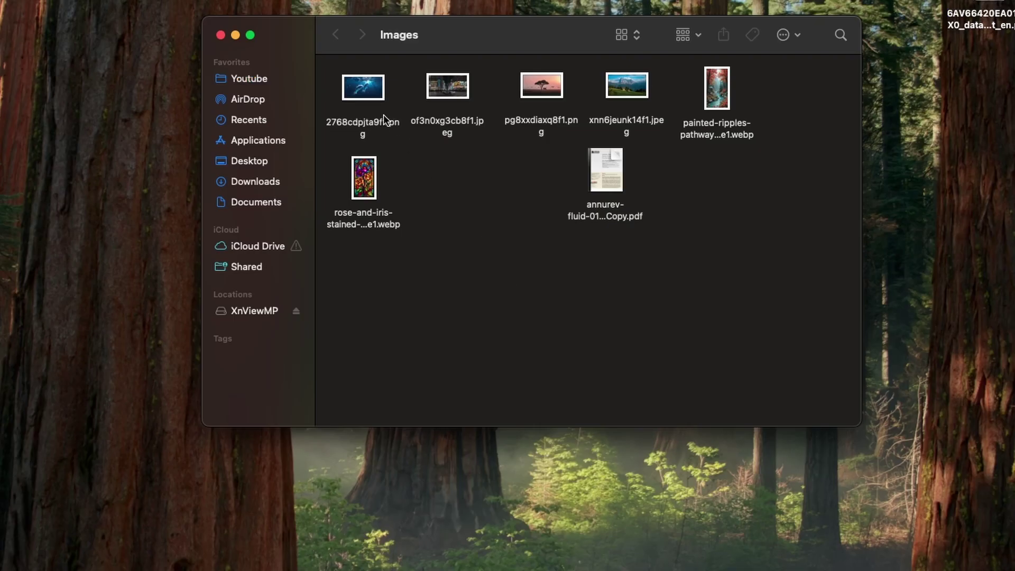
Open the dolphins image 2768cdpjta9f1.png in XnView MP via Open With
left_click(365, 91)
right_click(362, 90)
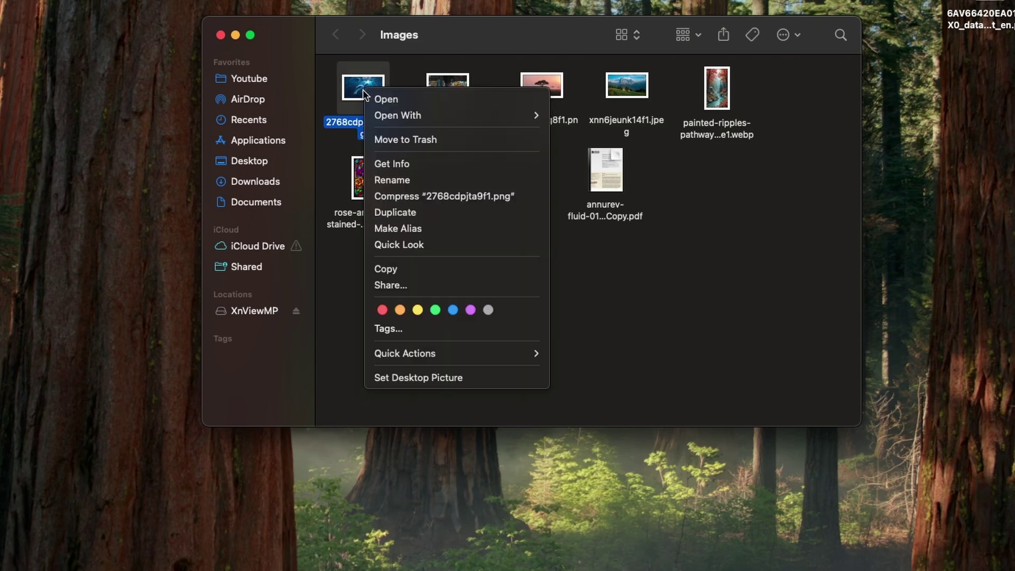
mouse_move(430, 116)
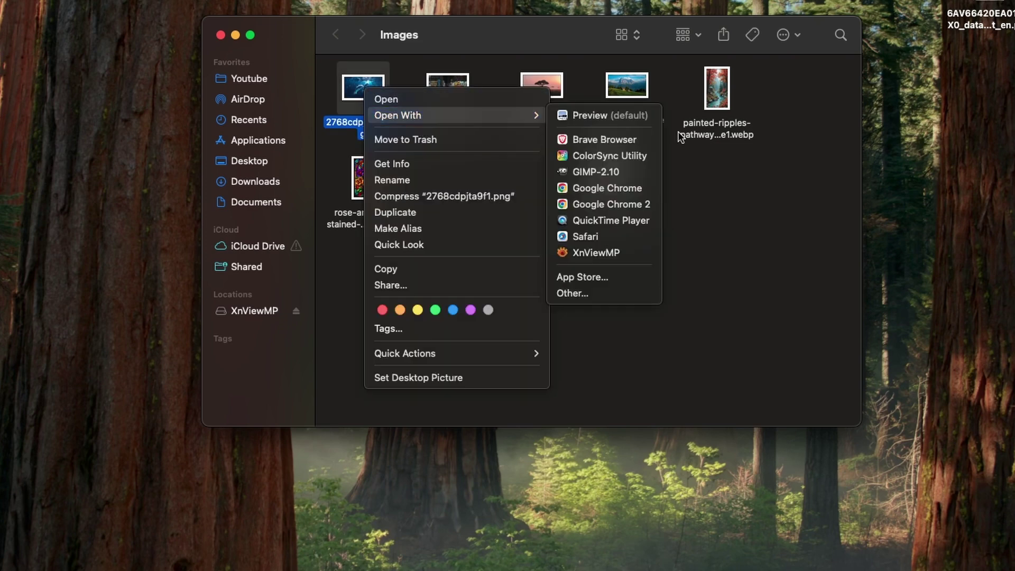
left_click(618, 254)
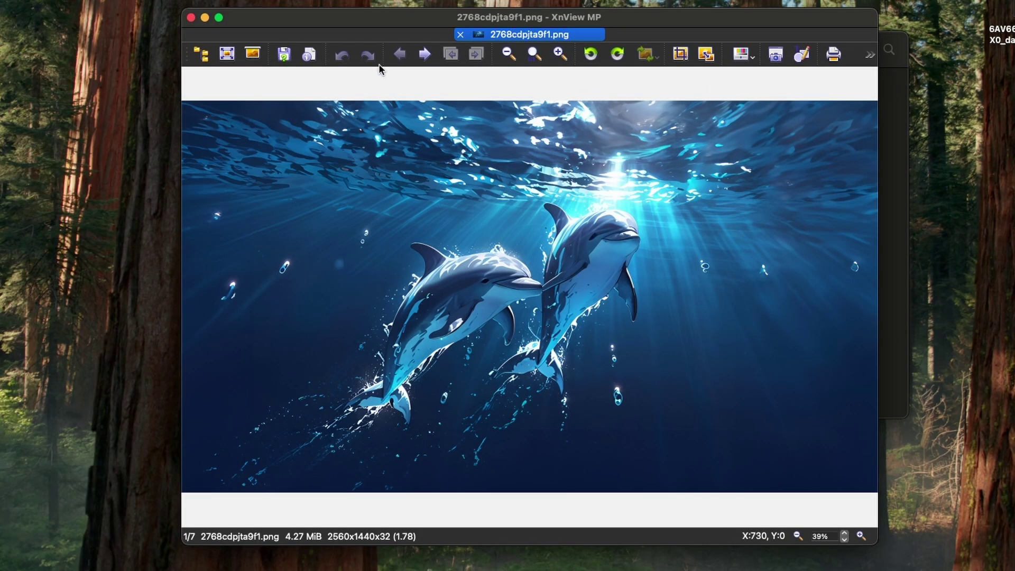
Step forward through the files to the last mountain image, then back to the elephant sunset
left_click(426, 54)
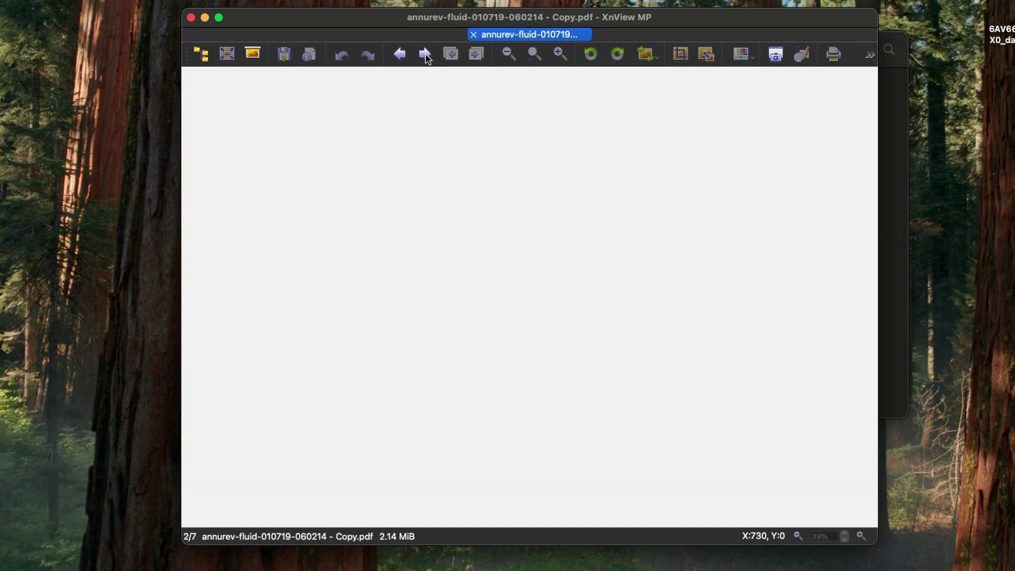
left_click(426, 55)
left_click(426, 55)
left_click(425, 55)
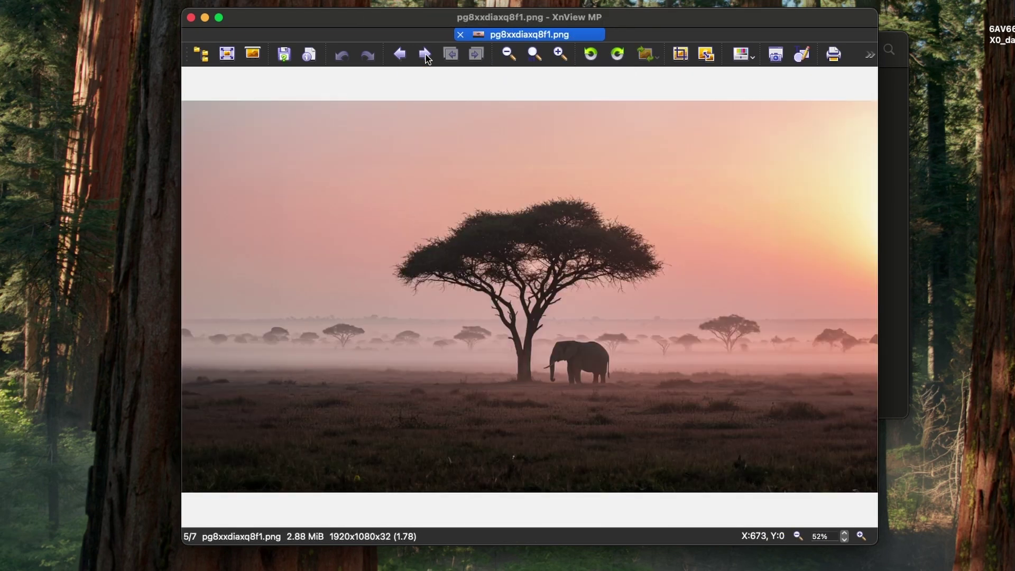
left_click(426, 54)
left_click(425, 54)
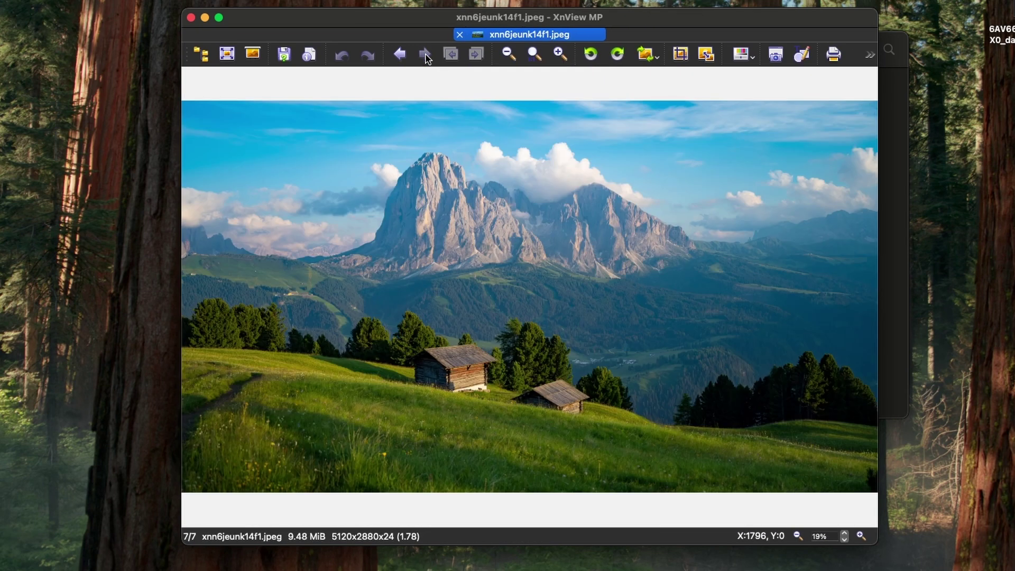
left_click(399, 55)
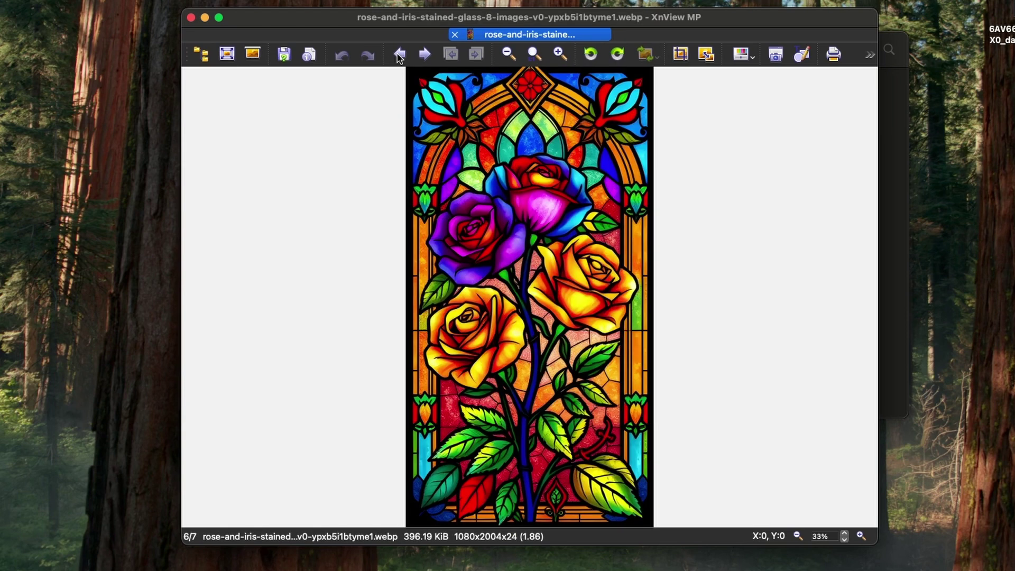
left_click(399, 55)
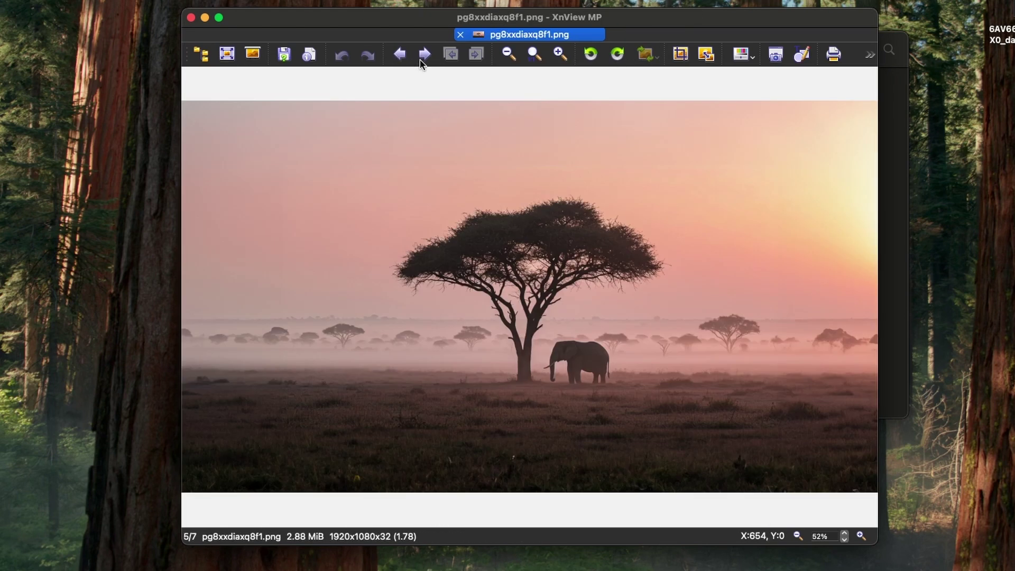
View the elephant sunset full screen, zoom in on the acacia and back out, then advance to the mountain meadow
key("Return")
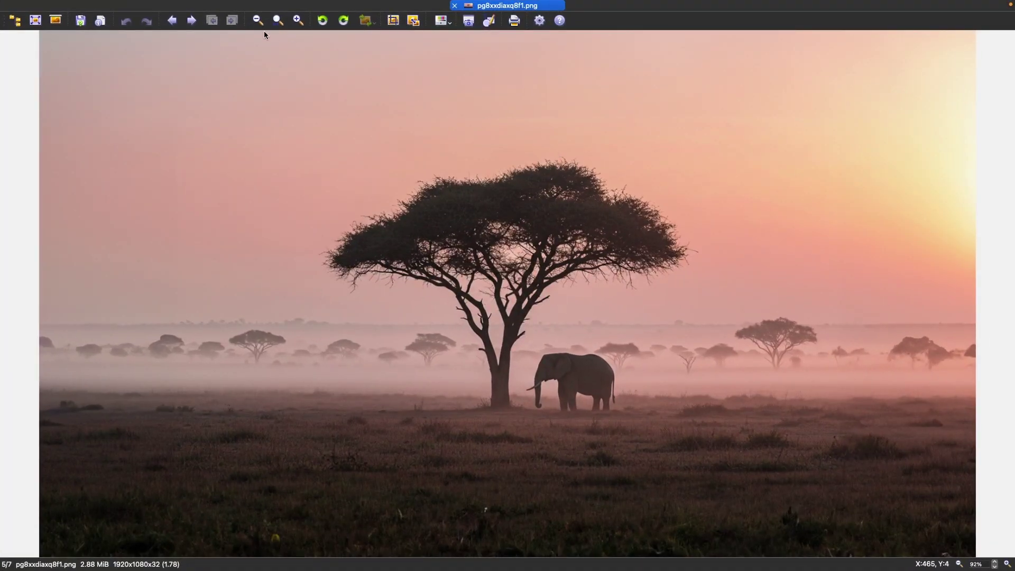
left_click(298, 20)
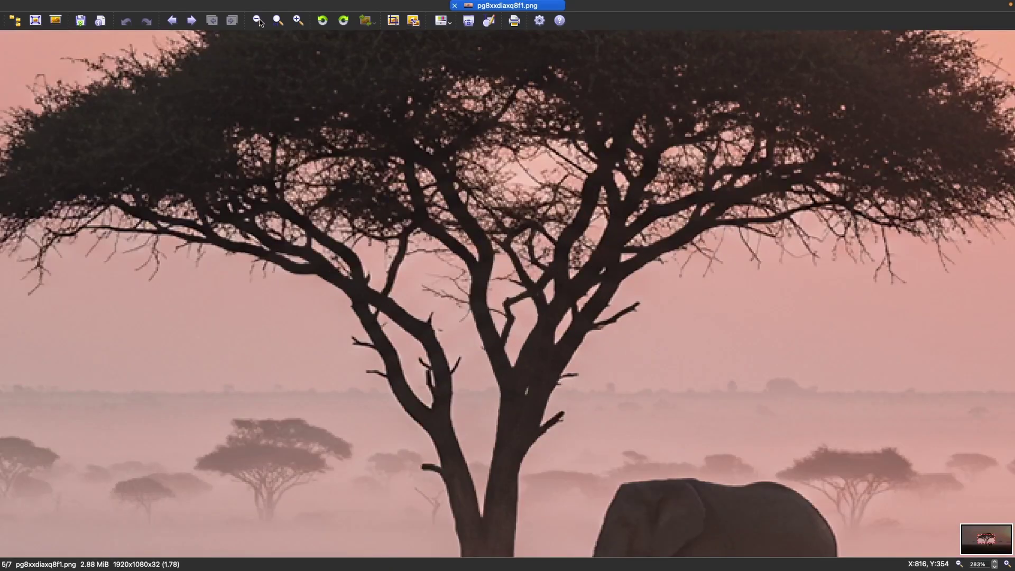
left_click(258, 21)
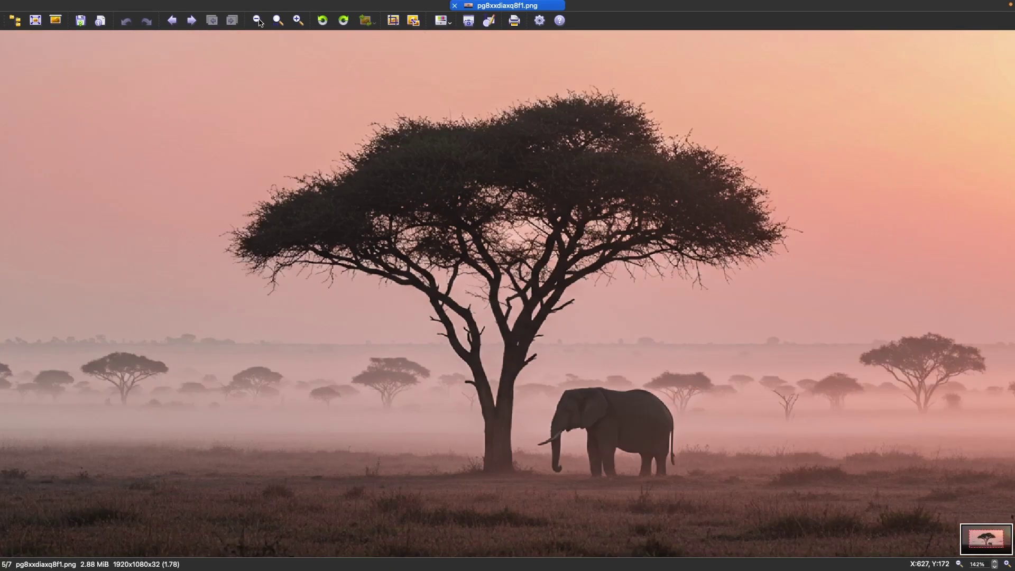
left_click(258, 20)
scroll(529, 202, "down", 1)
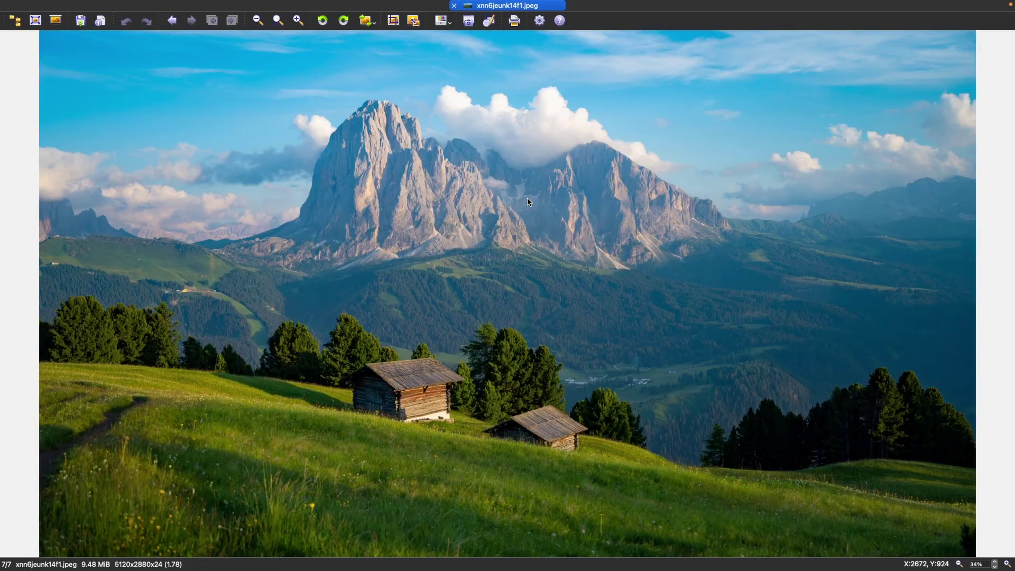